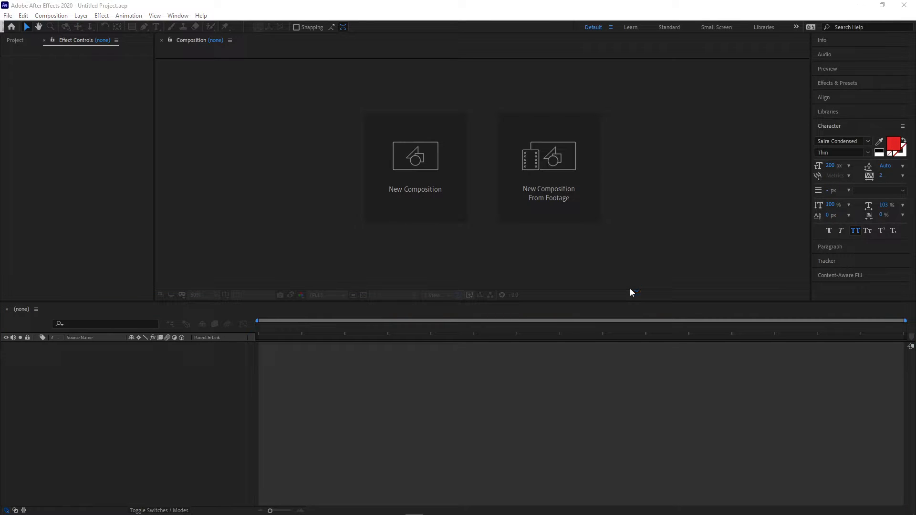
Create a new 1920 x 1080 composition with the frame rate set to 24 frames per second
click(428, 189)
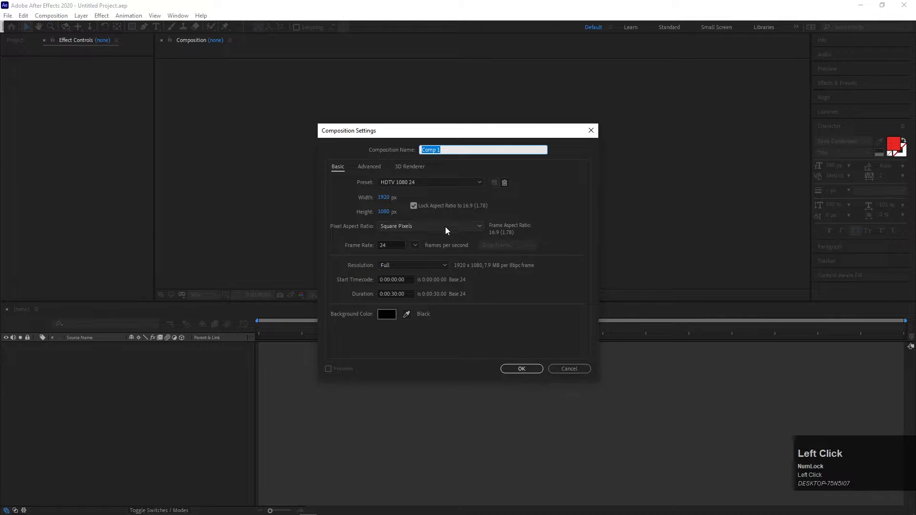
click(398, 247)
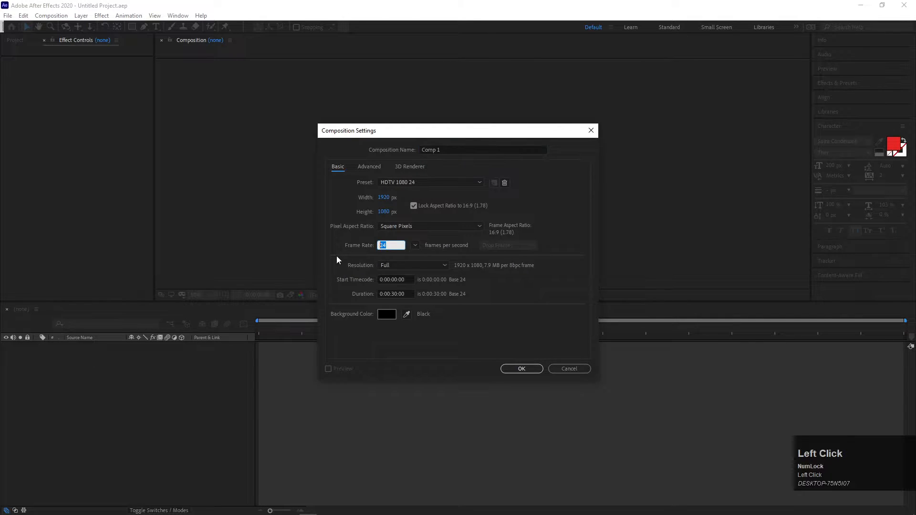
text(24)
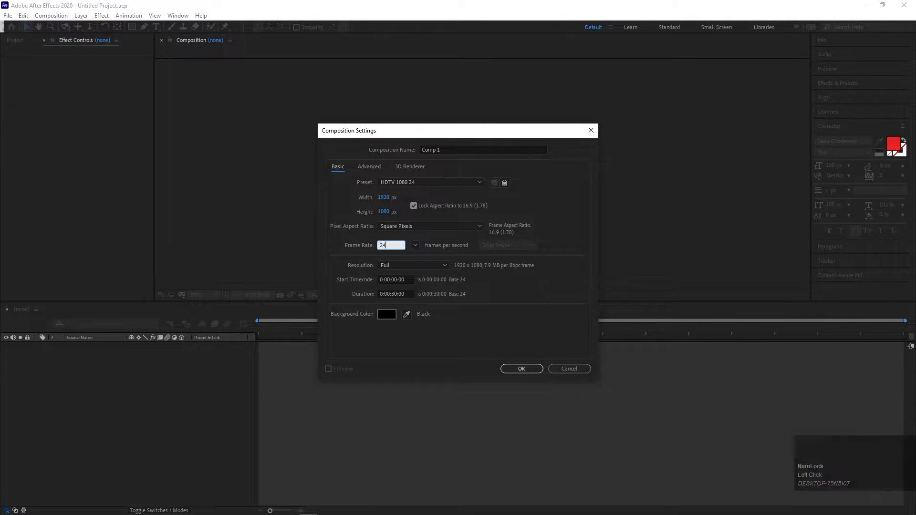
click(521, 370)
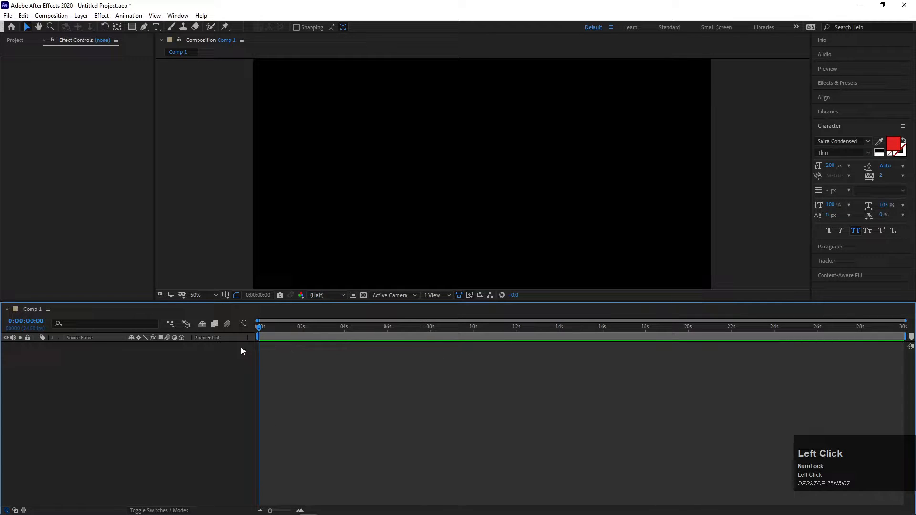
Add a new text layer to the composition reading "Motion"
click(156, 27)
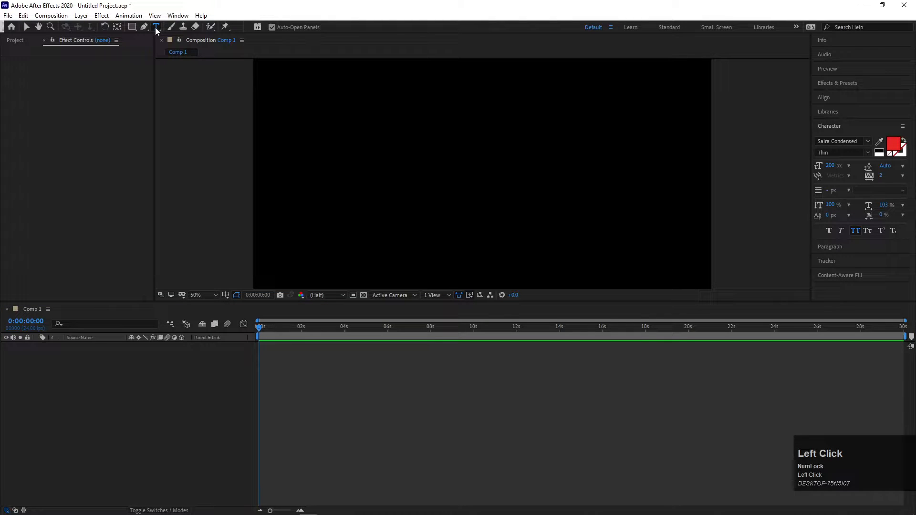
right_click(138, 408)
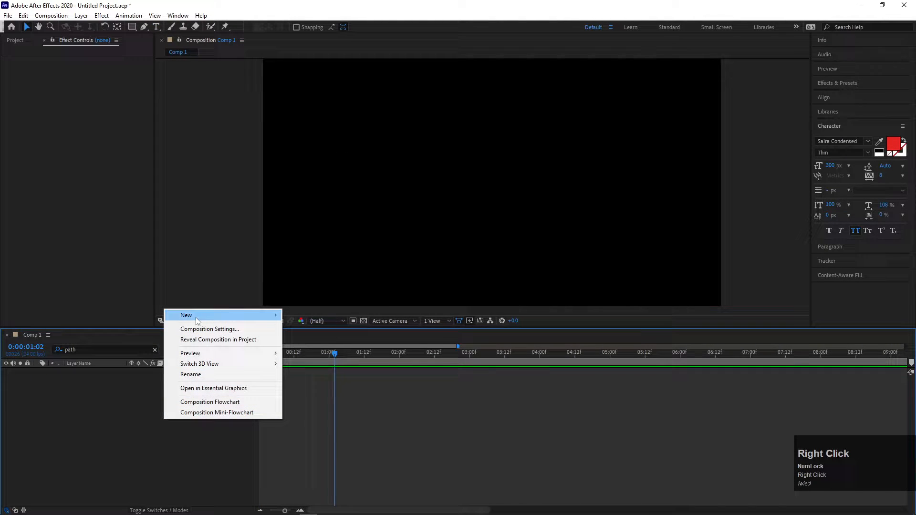
mouse_move(197, 318)
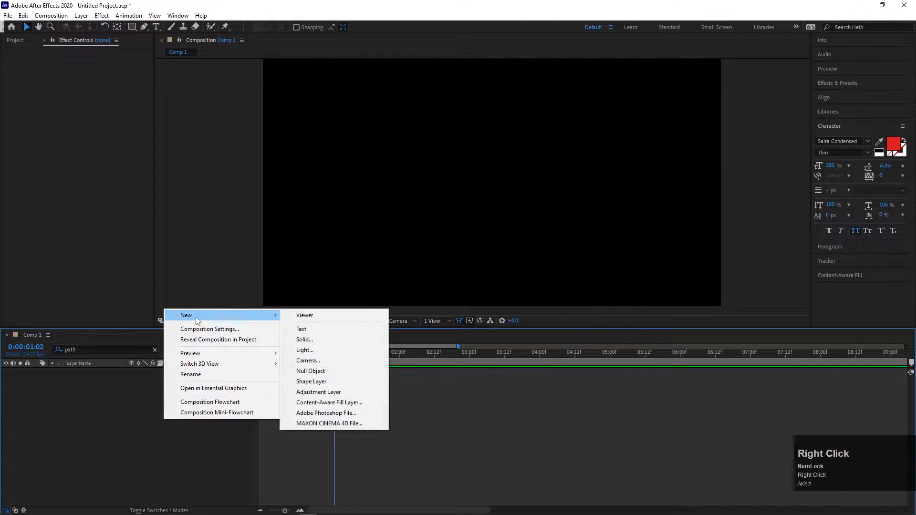
click(321, 330)
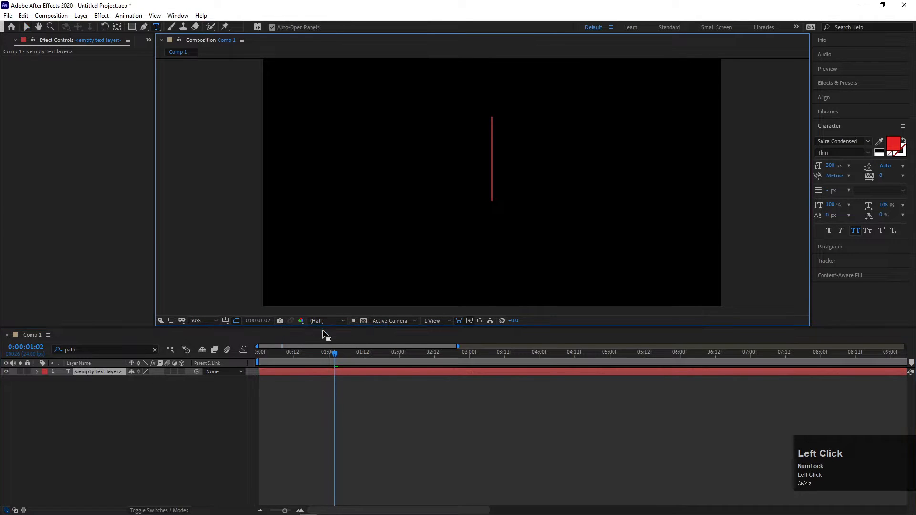
text(Motion)
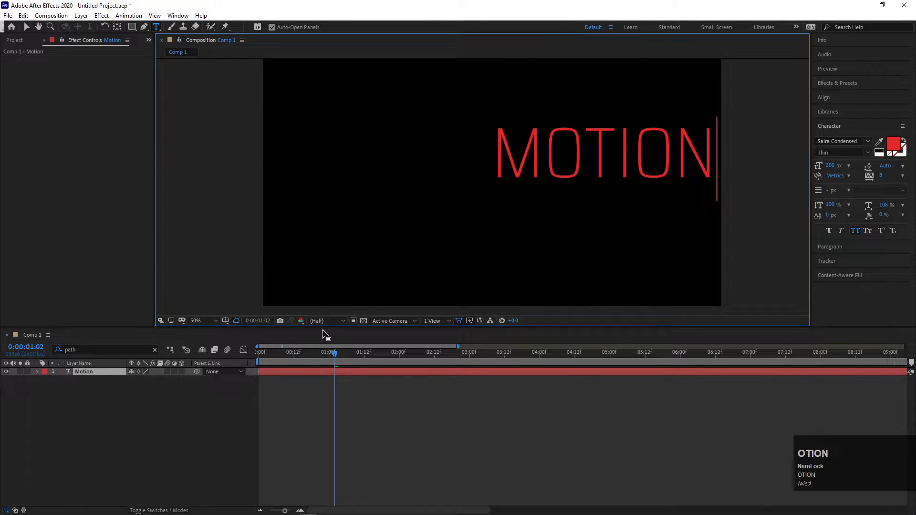
text(Motion)
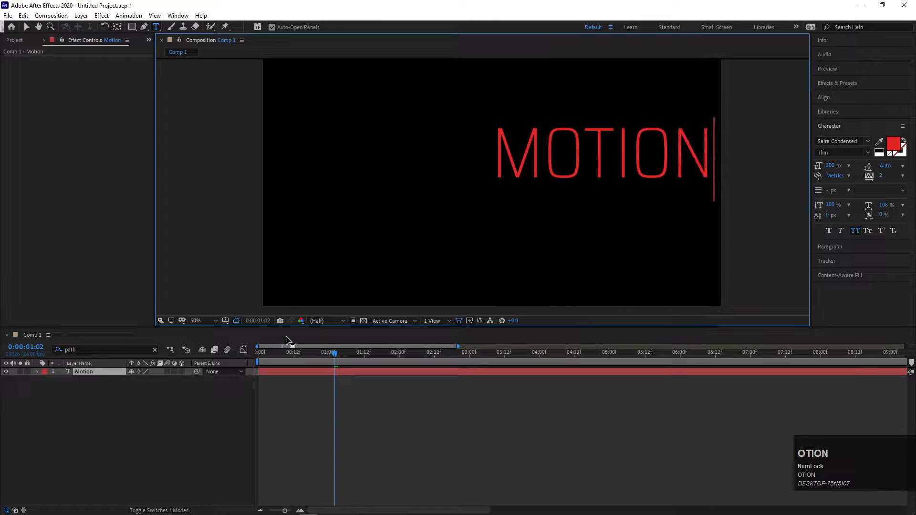
click(26, 27)
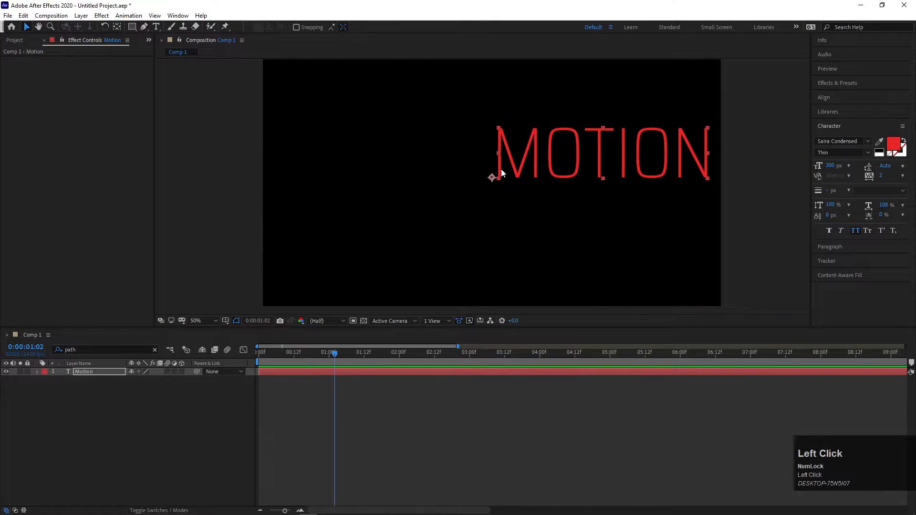
Center the text layer's anchor point on the word and align the layer to the composition's horizontal and vertical center
key(ctrl)
key(ctrl+alt+Home)
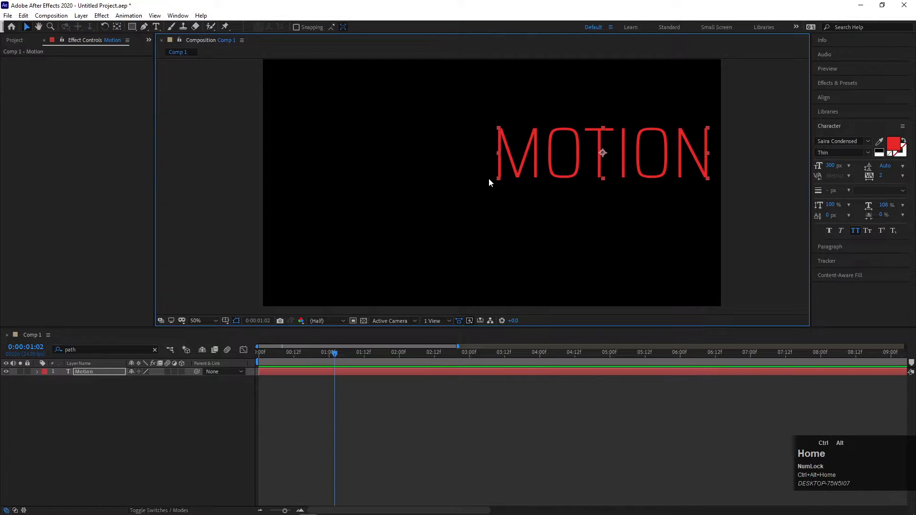
click(835, 98)
click(838, 122)
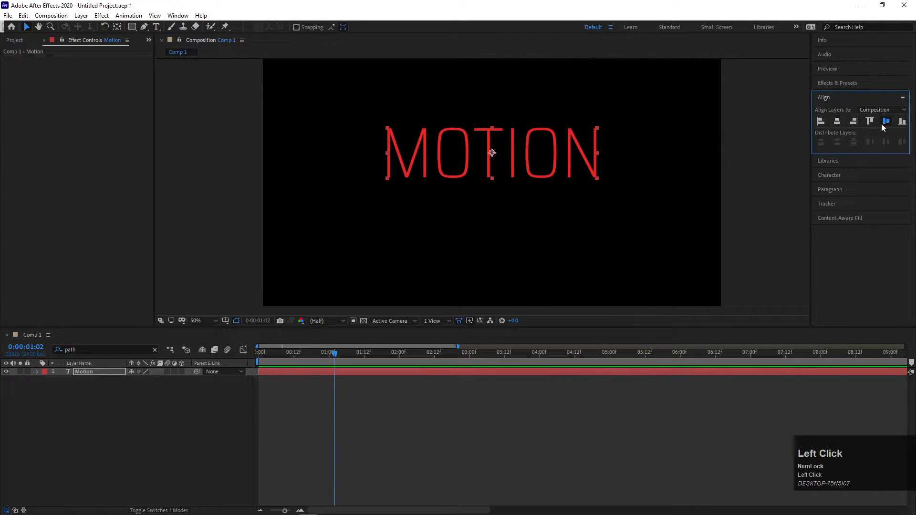
click(886, 121)
key(ctrl+d)
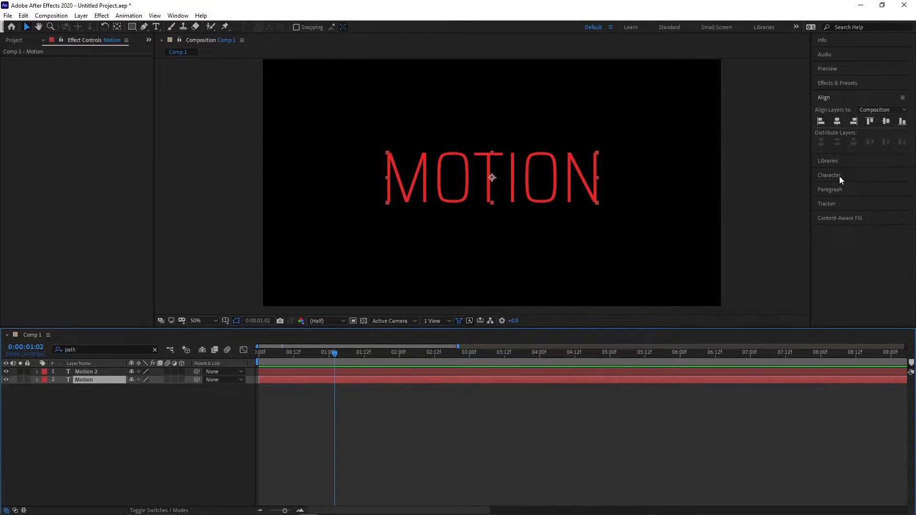
click(839, 176)
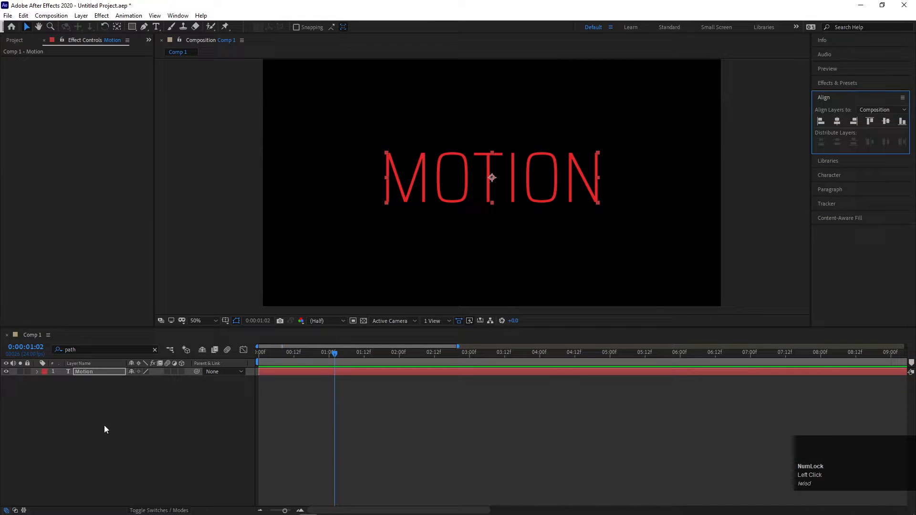
click(104, 425)
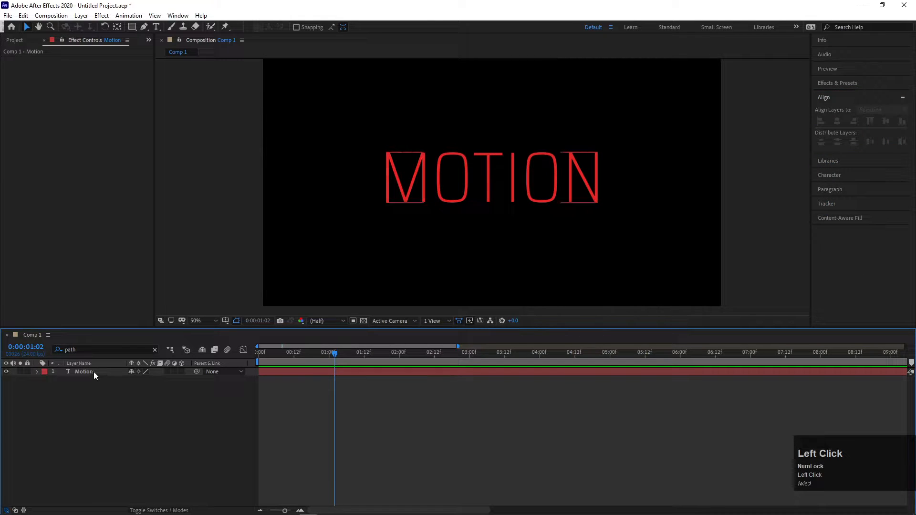
Duplicate the Motion text layer and rename the copy "thin"
click(94, 375)
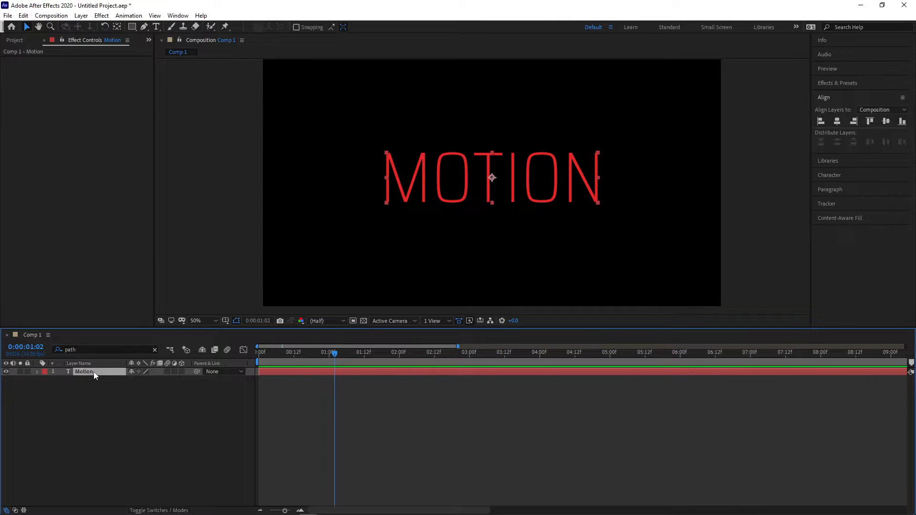
key(ctrl)
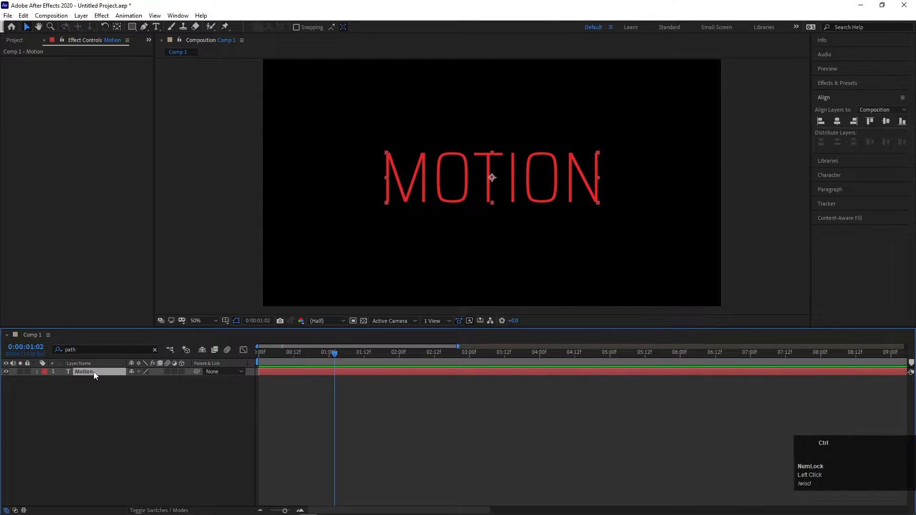
key(ctrl+d)
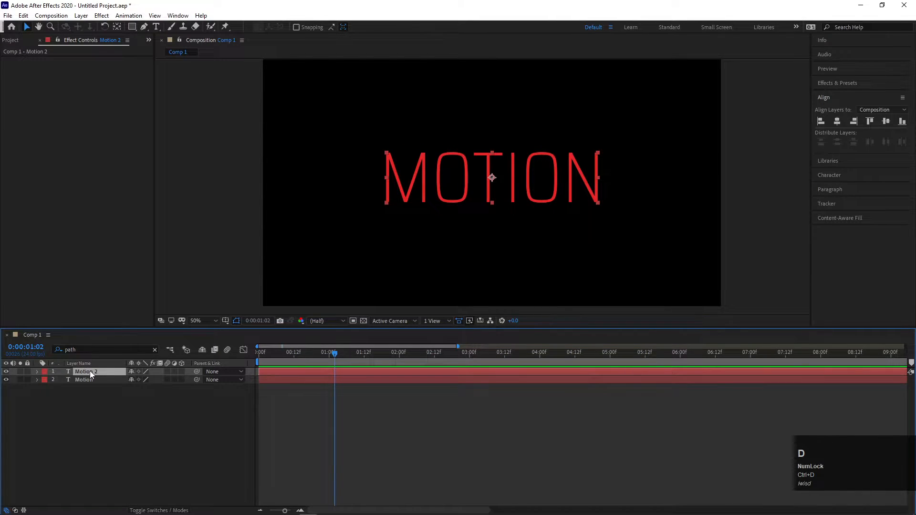
right_click(91, 375)
click(116, 352)
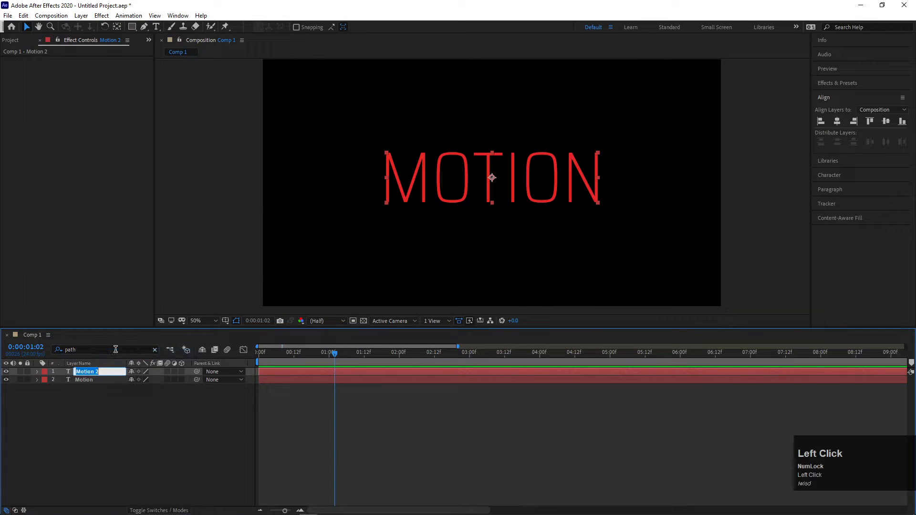
text(thi)
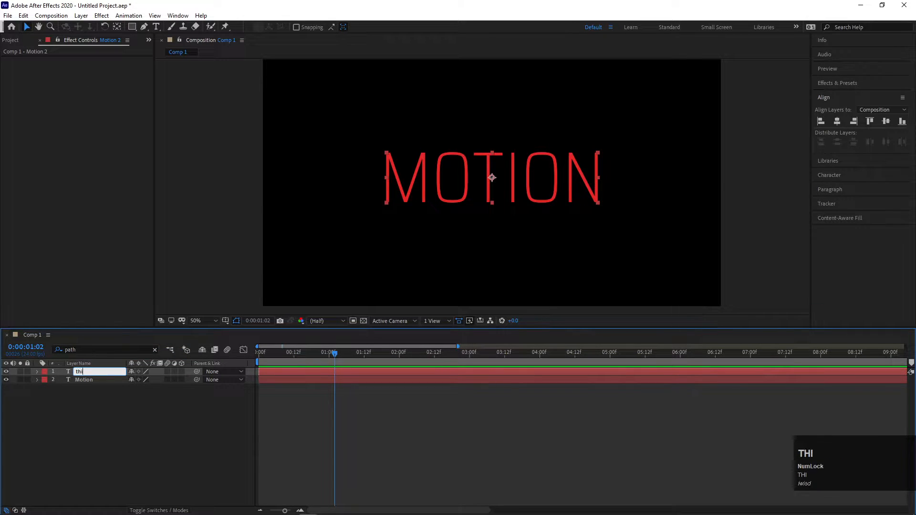
text(n)
key(Return)
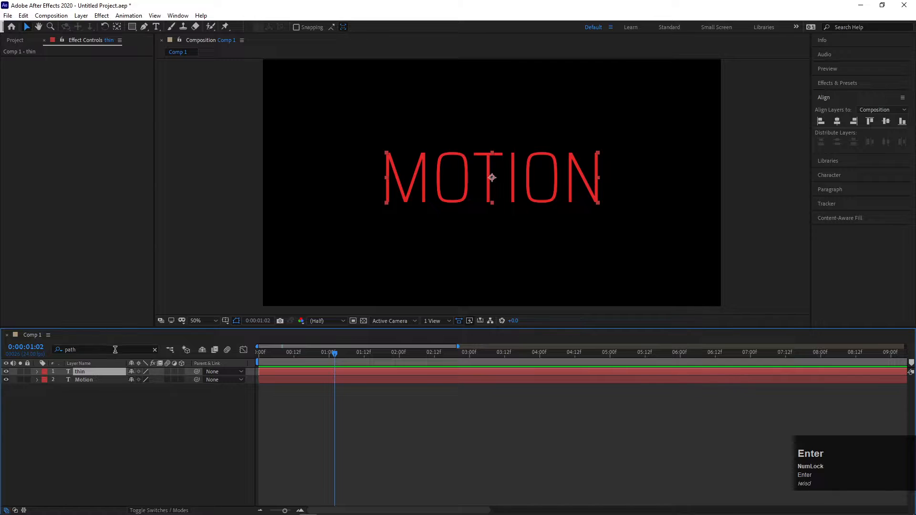
Rename the original Motion text layer "bold"
right_click(81, 380)
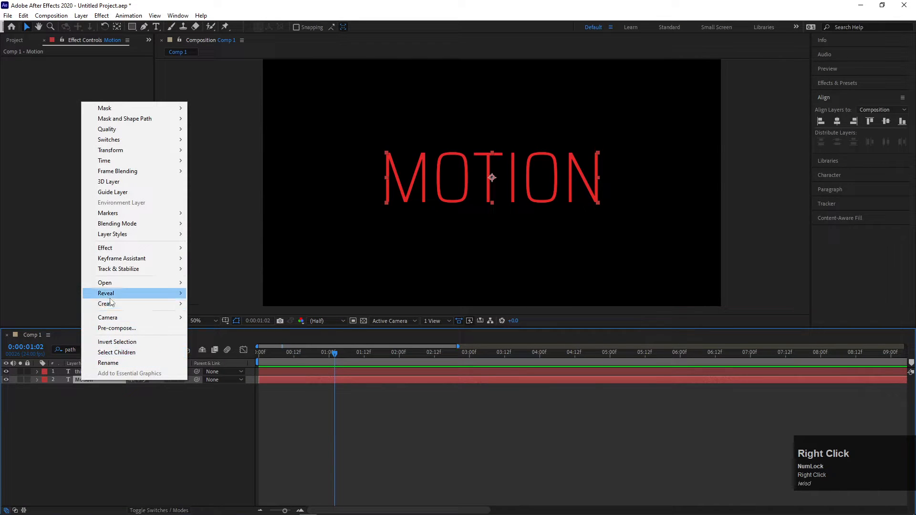
click(114, 361)
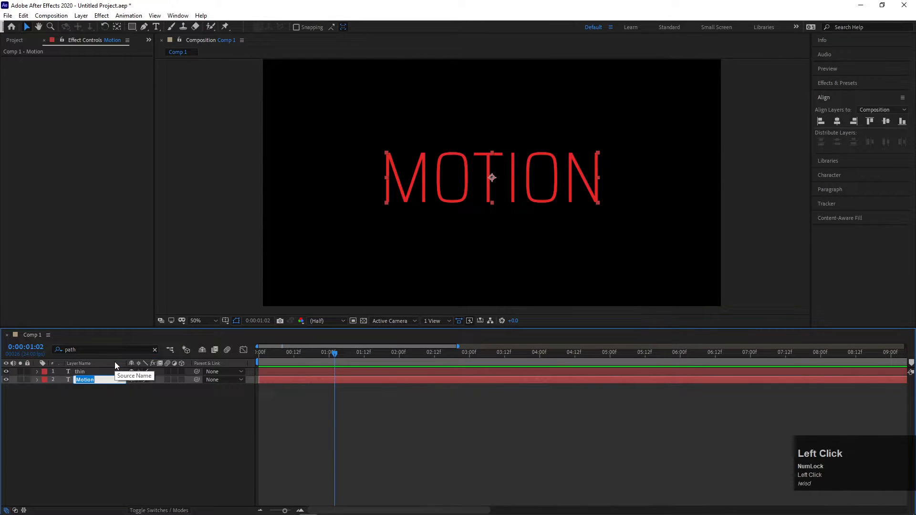
text(bold)
key(Return)
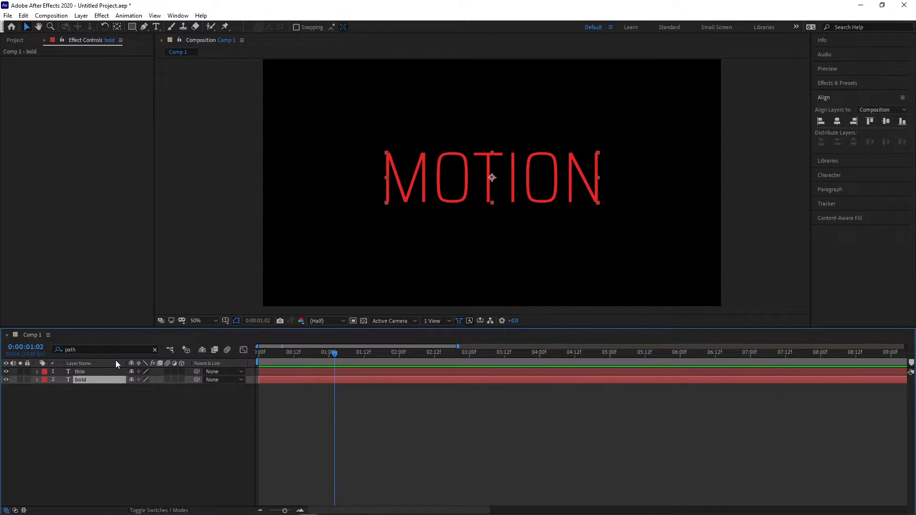
Change the font style of the bold text layer to Bold
click(98, 371)
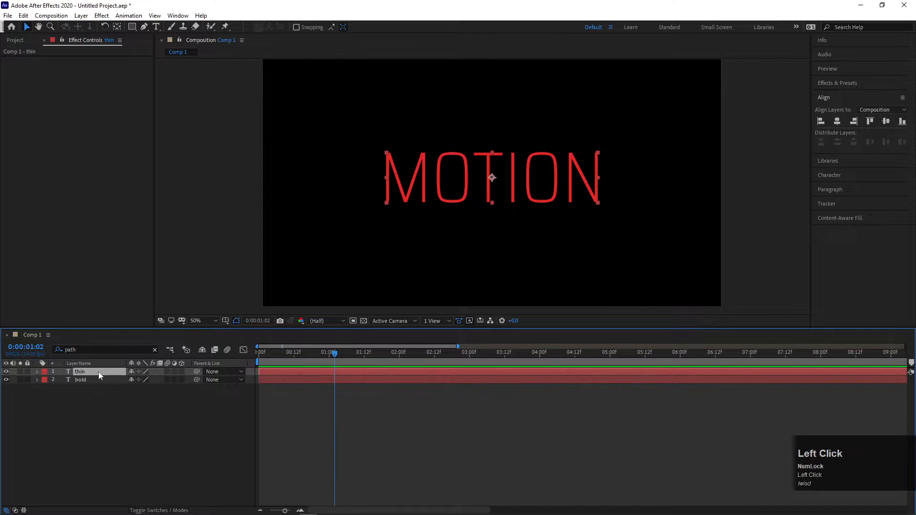
click(77, 381)
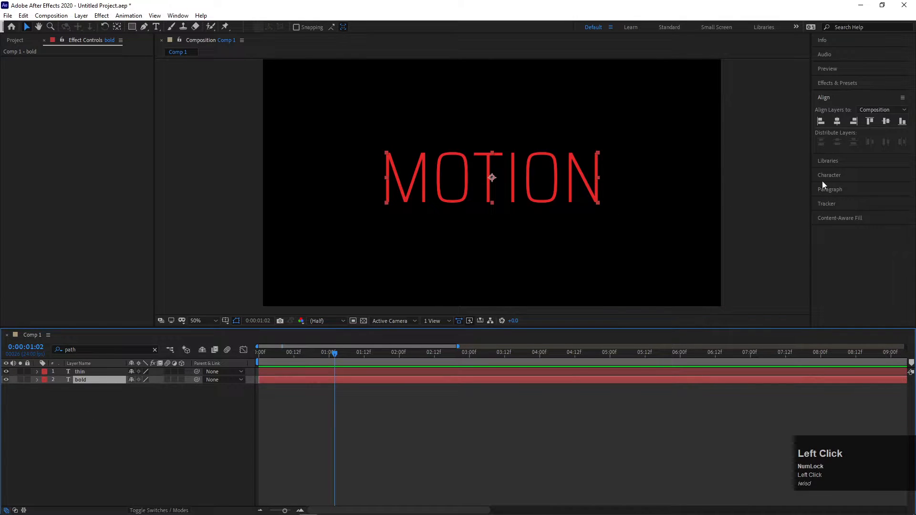
click(844, 175)
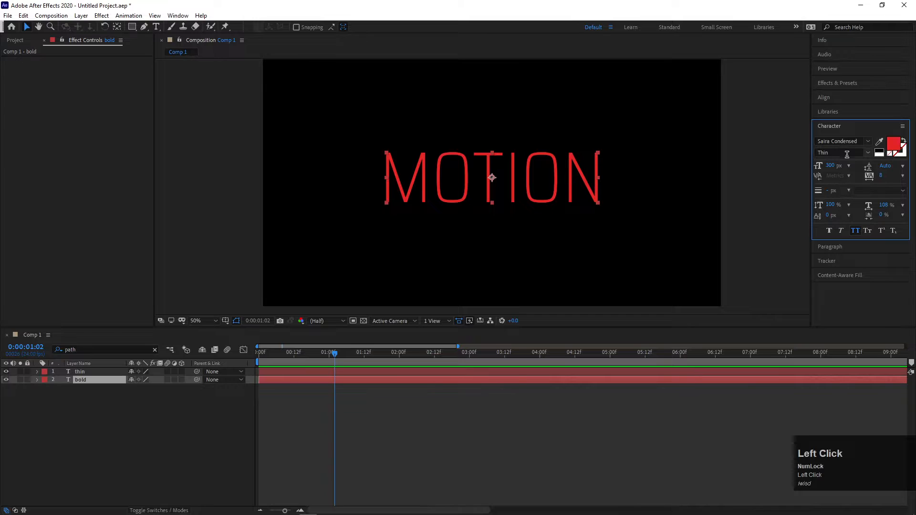
click(867, 153)
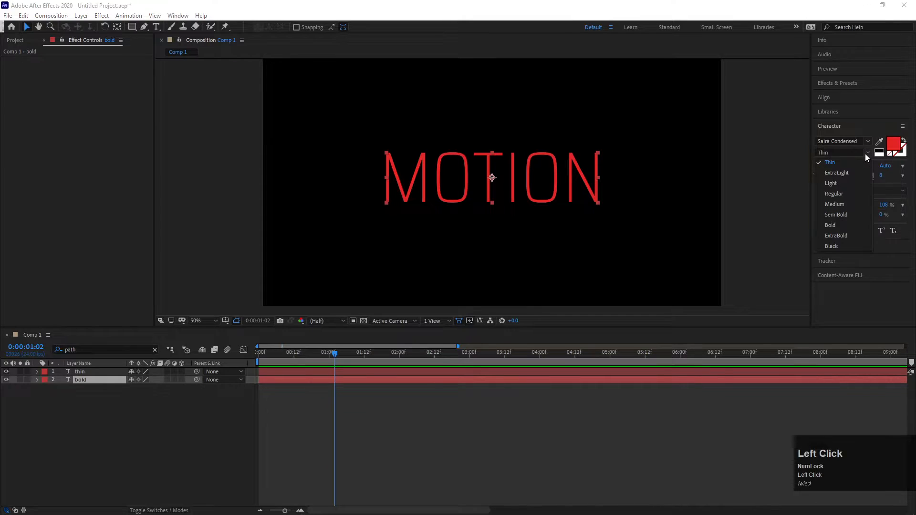
click(840, 226)
Set the thin text layer's horizontal scale to 110% so its letters match the width of the bold text
click(93, 373)
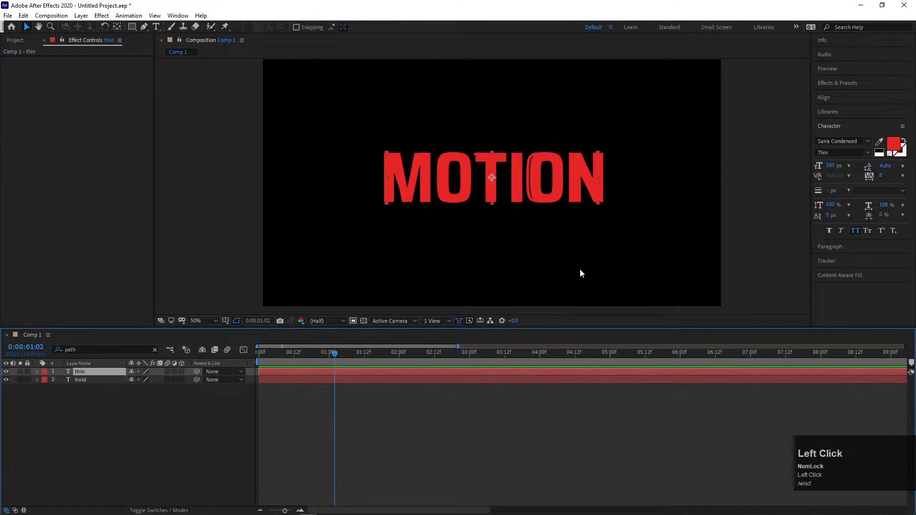
drag(884, 205, 885, 205)
click(94, 390)
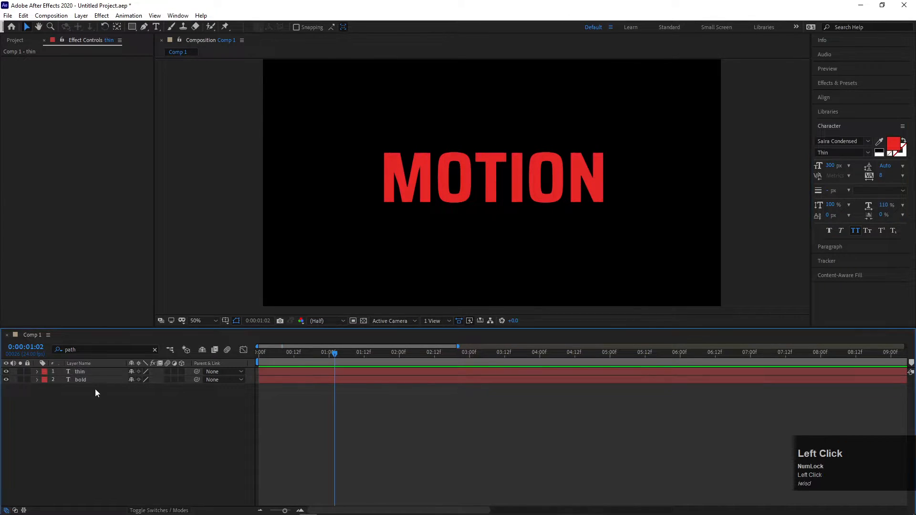
Create shapes from the text of the thin layer
right_click(94, 372)
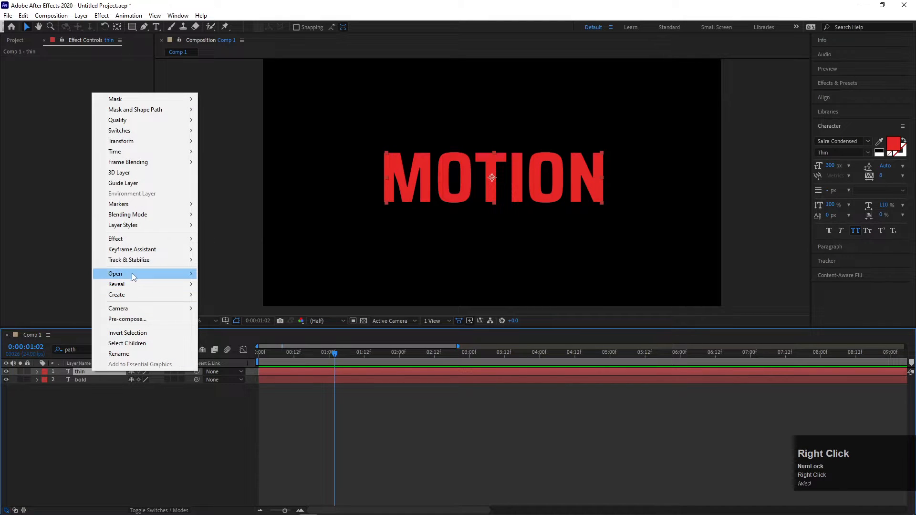
mouse_move(126, 295)
click(251, 305)
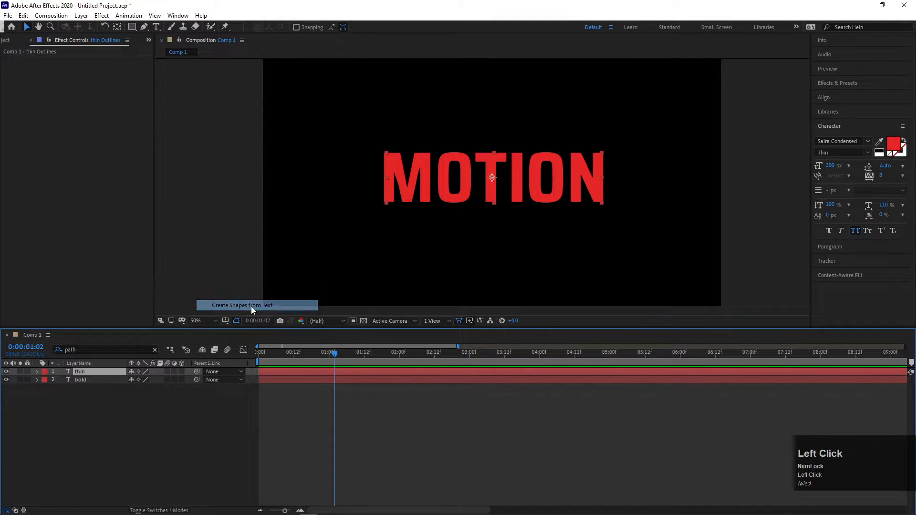
click(96, 419)
Create shapes from the text of the bold layer
click(82, 390)
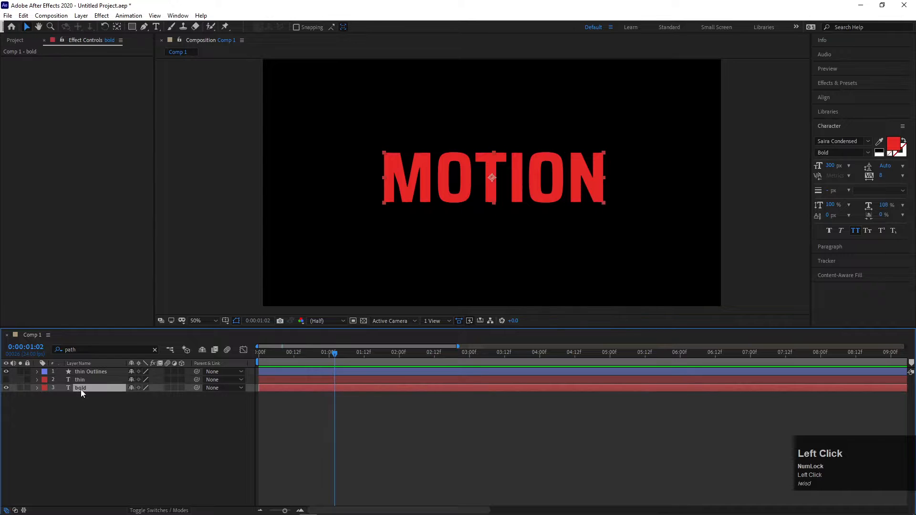
right_click(81, 389)
mouse_move(144, 316)
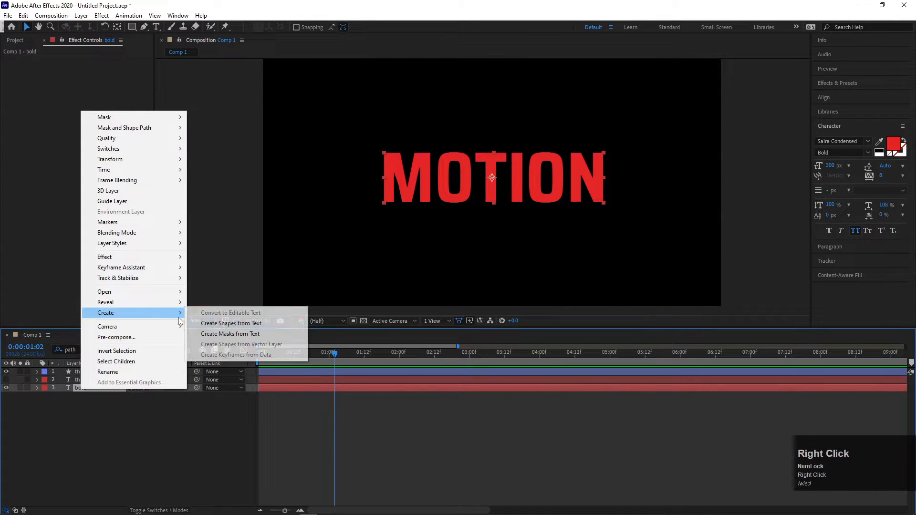
click(226, 325)
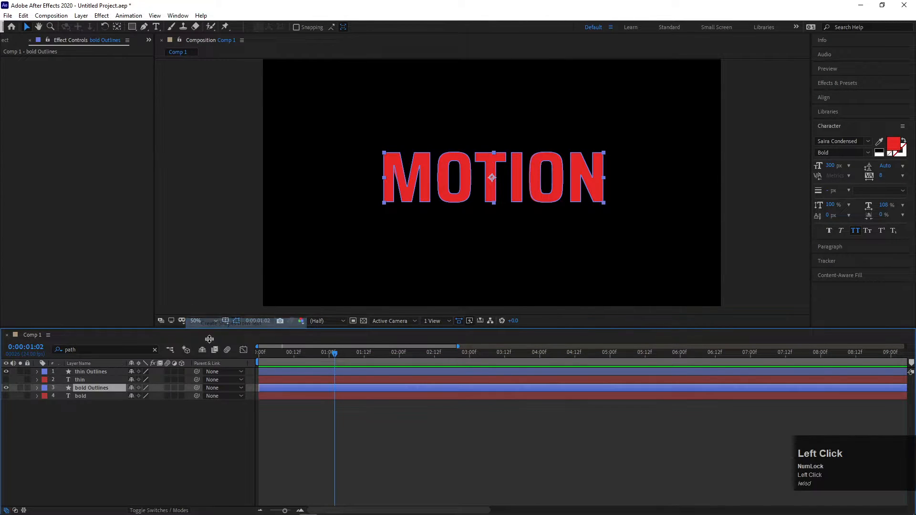
Move the thin text layer below the bold Outlines layer so both outline layers sit together above the text layers
click(96, 436)
click(102, 379)
drag(102, 380, 86, 397)
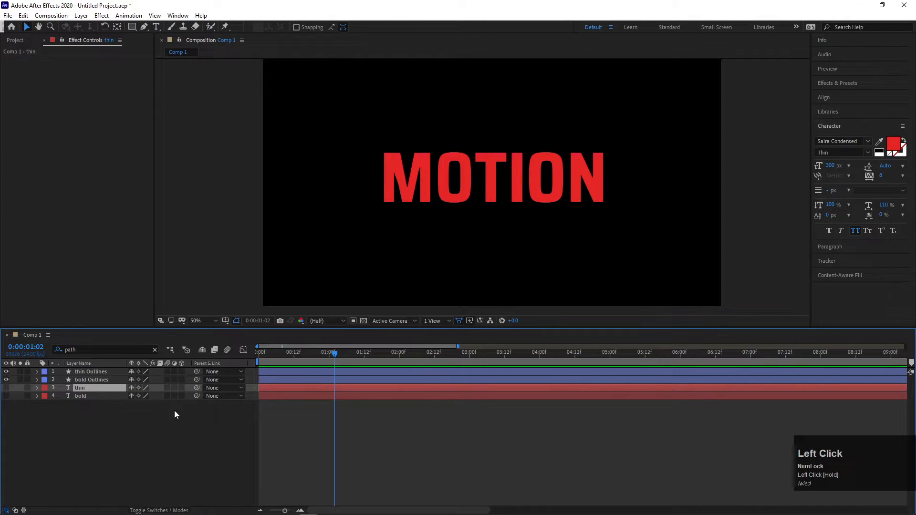
click(119, 410)
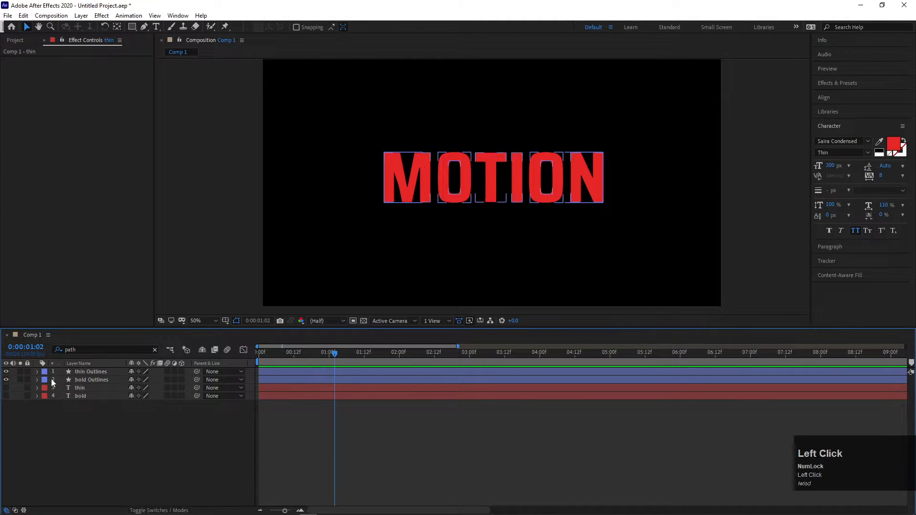
Filter the thin Outlines layer's properties by "path" and hide the bold Outlines layer
click(84, 372)
drag(89, 351, 31, 357)
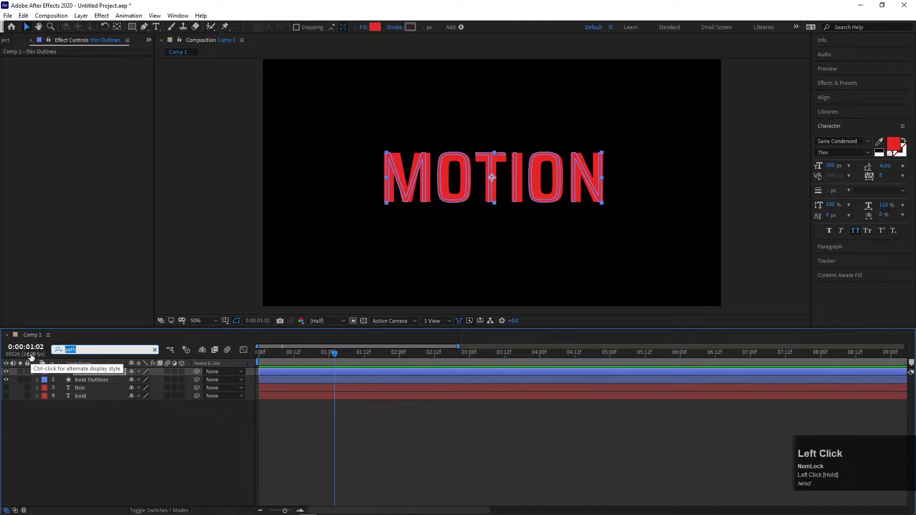
text(path)
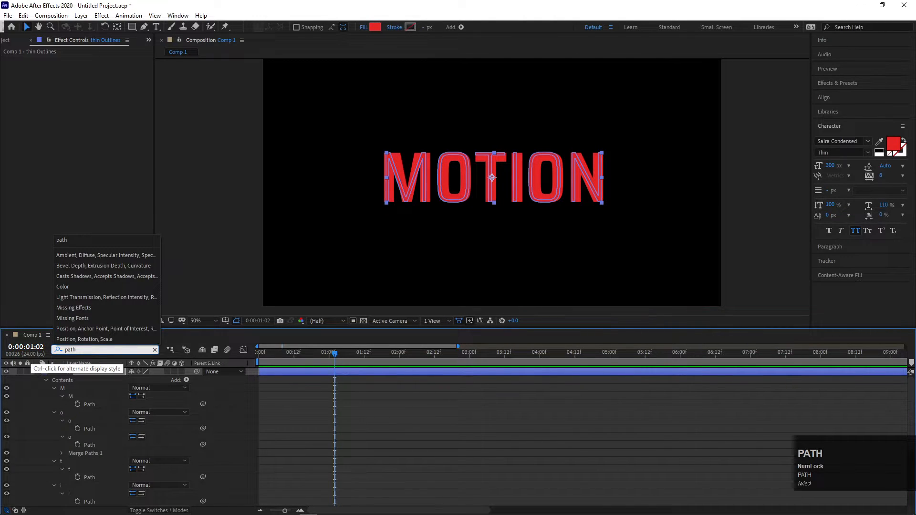
key(Return)
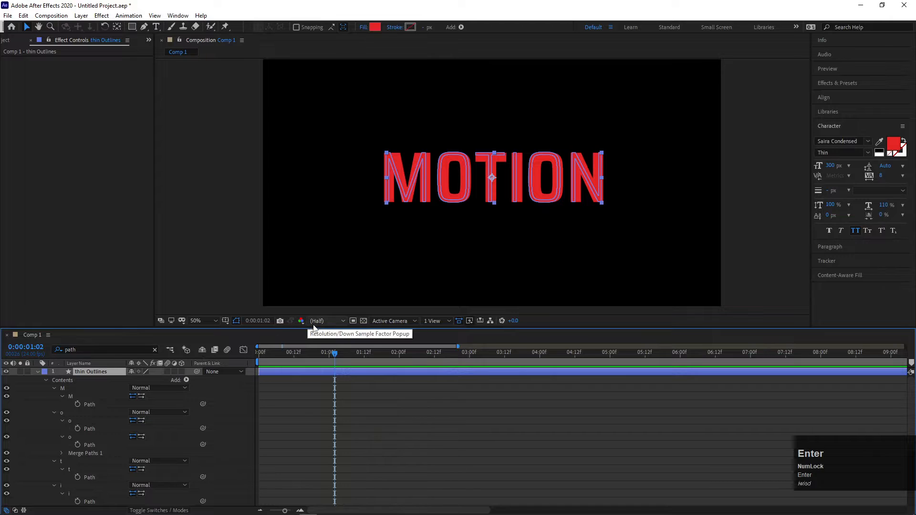
drag(316, 329, 317, 188)
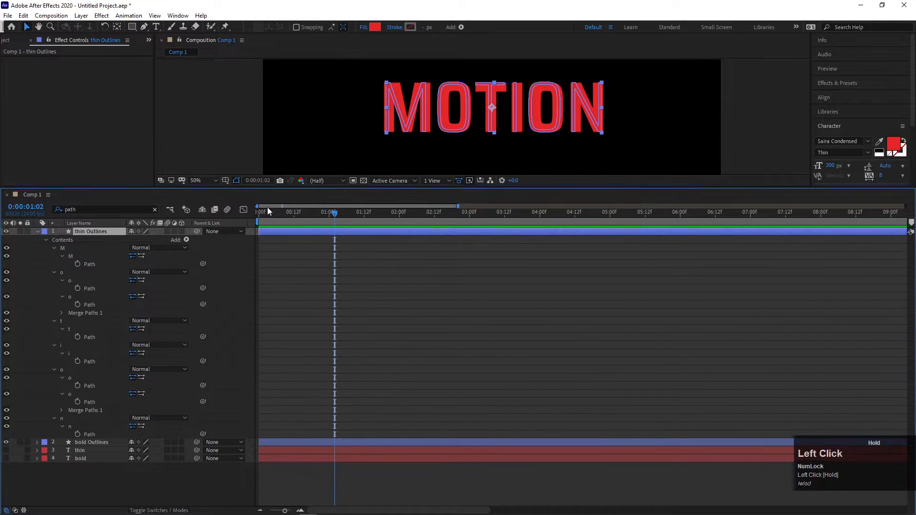
click(6, 443)
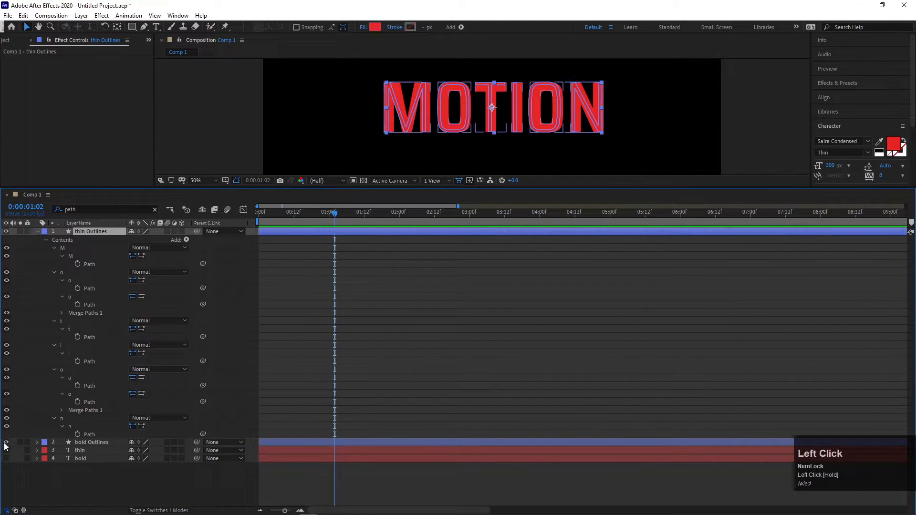
Select the Path properties of all letters in the thin Outlines layer, including both contours of each O
click(78, 434)
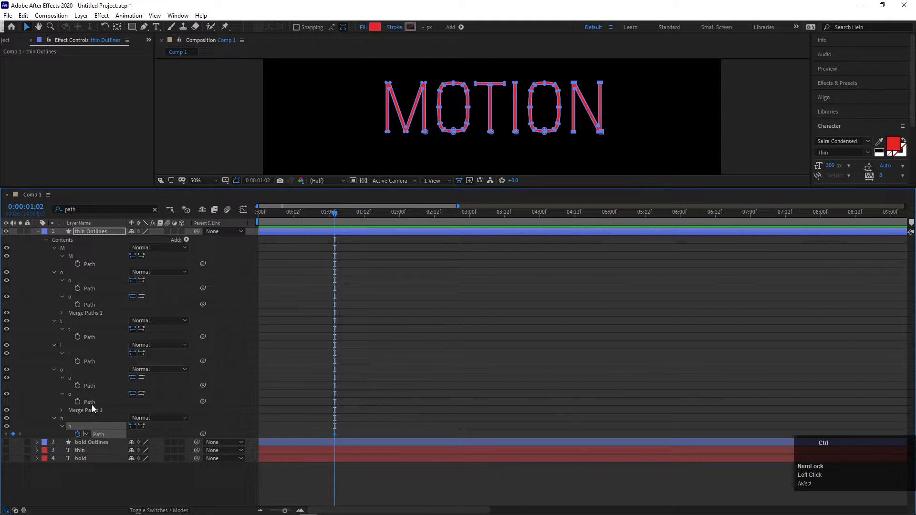
ctrl+click(92, 402)
ctrl+click(93, 385)
ctrl+click(90, 356)
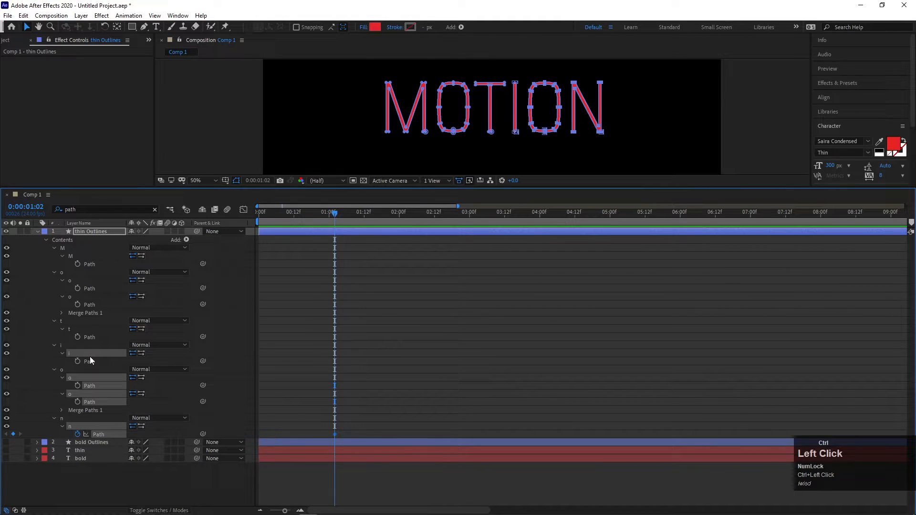
ctrl+click(93, 361)
ctrl+click(95, 336)
ctrl+click(94, 294)
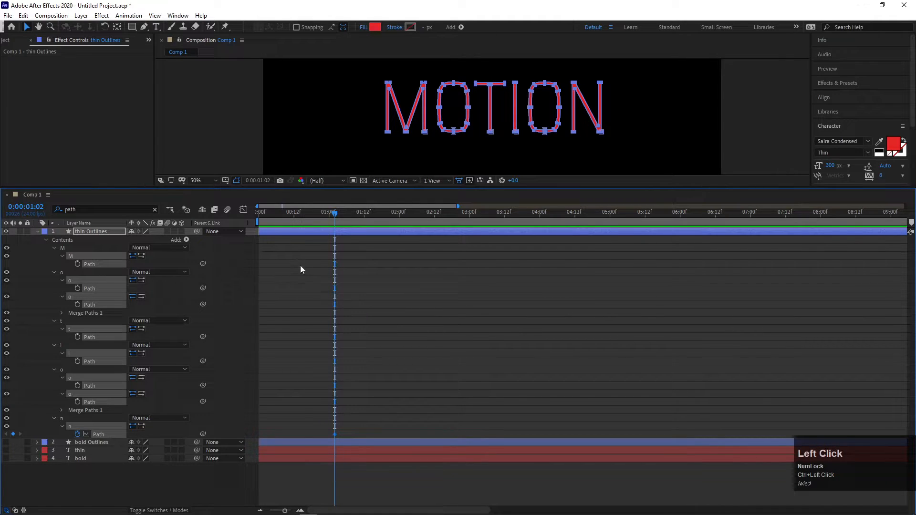
Stretch the thin letters upward by moving only their upper path points up
drag(364, 187, 364, 307)
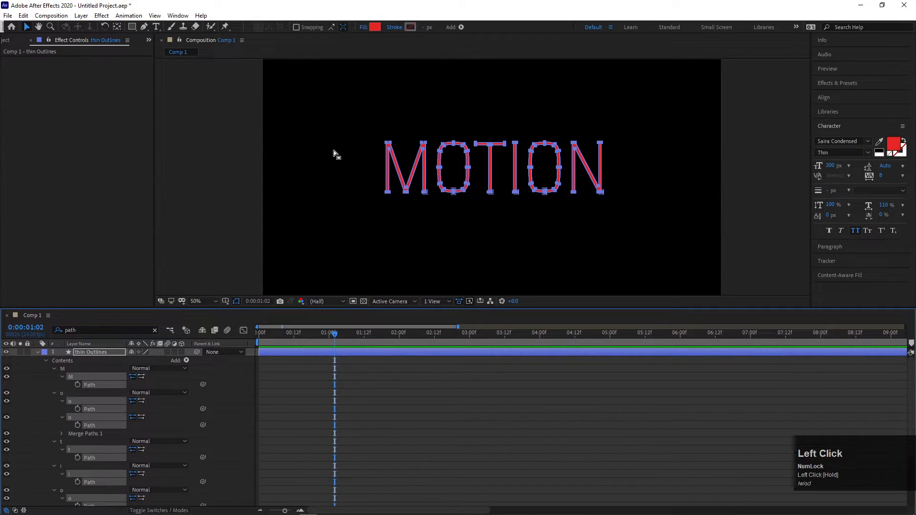
drag(326, 116, 623, 159)
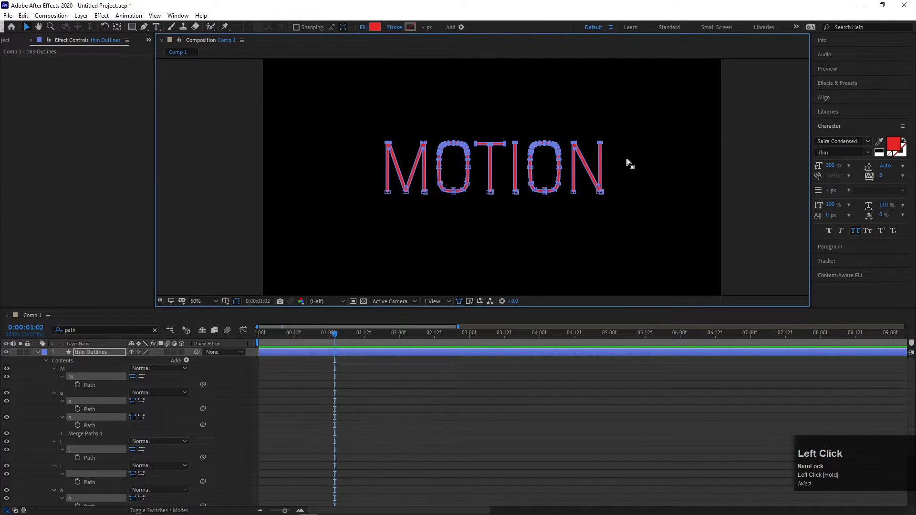
key(Up)
key(Up)
key(Up)
key(Up)
key(Up)
key(Up)
key(Up)
key(Up)
key(Up)
key(Up)
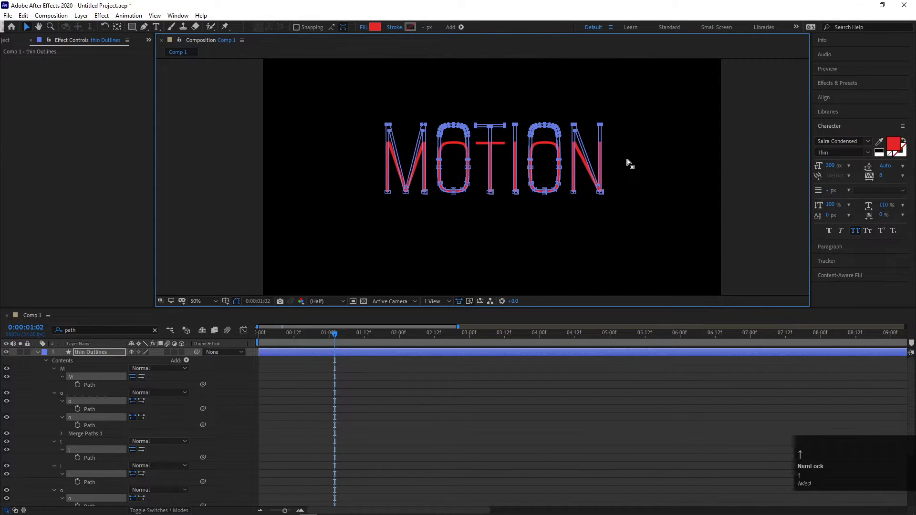
Stretch the thin letters downward by moving only their lower path points down until the word is tall and narrow
drag(653, 216, 372, 179)
key(Down)
key(Down)
key(Down)
key(Down)
key(Down)
key(Down)
key(Down)
key(Down)
key(Down)
key(Down)
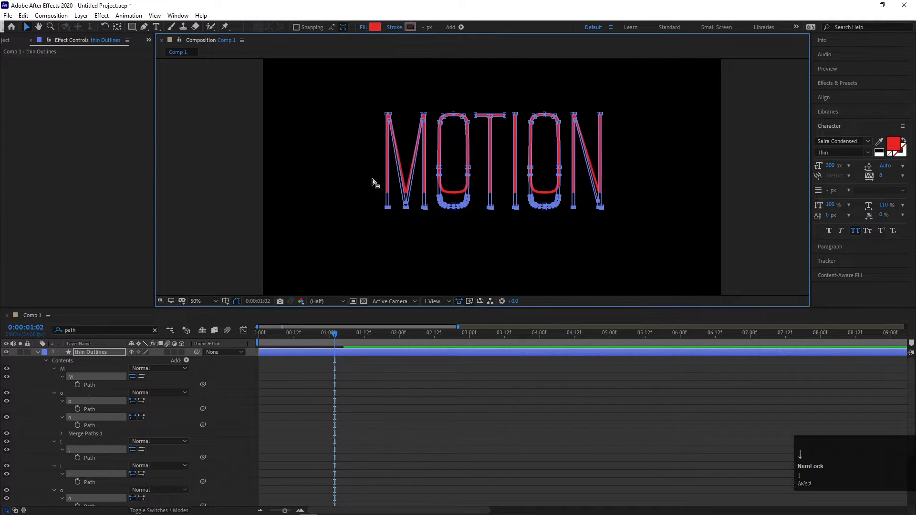
key(Down)
key(Down)
key(Down)
key(Down)
key(Down)
key(Down)
key(Down)
key(Down)
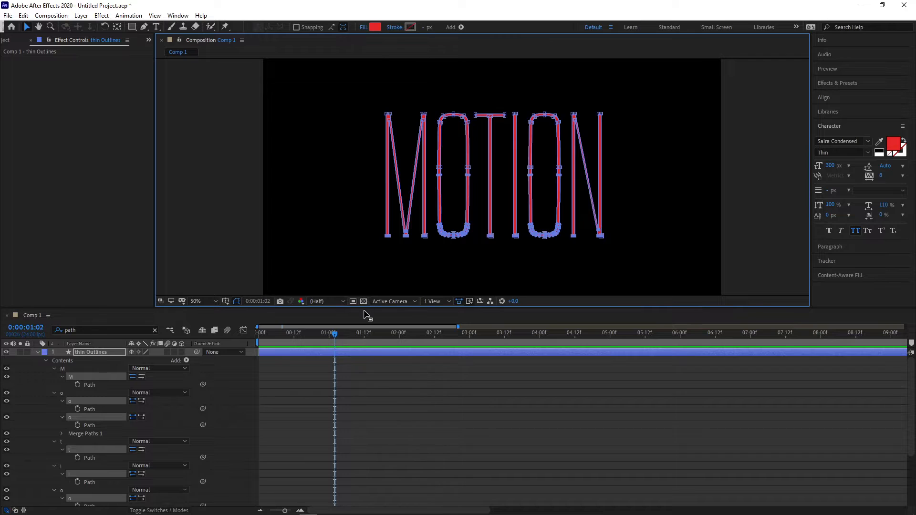
Set Path keyframes for every letter of the thin Outlines layer at 0:00:01:02 and copy those keyframes
drag(365, 308, 365, 217)
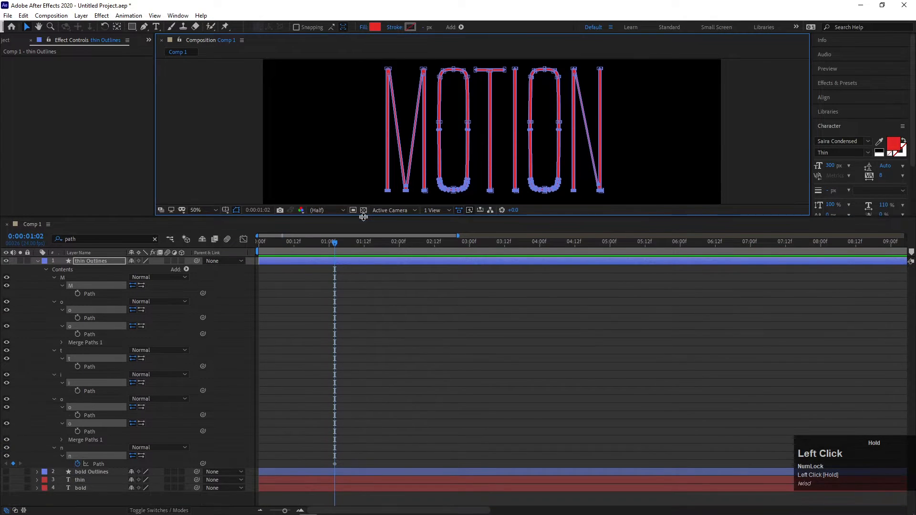
click(91, 294)
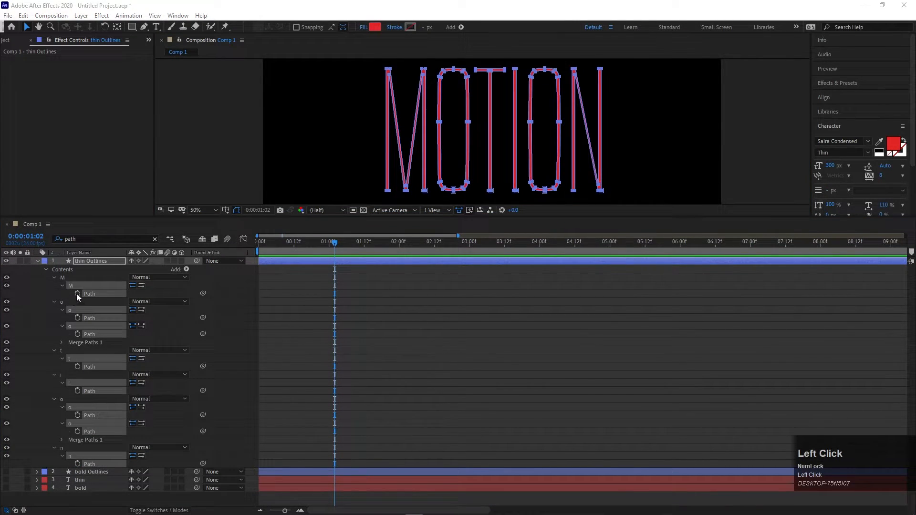
click(78, 293)
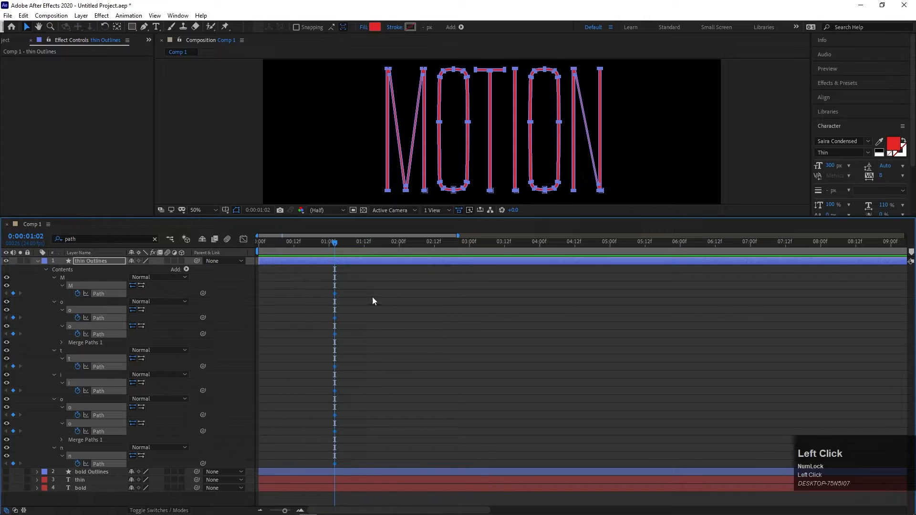
drag(416, 286, 276, 466)
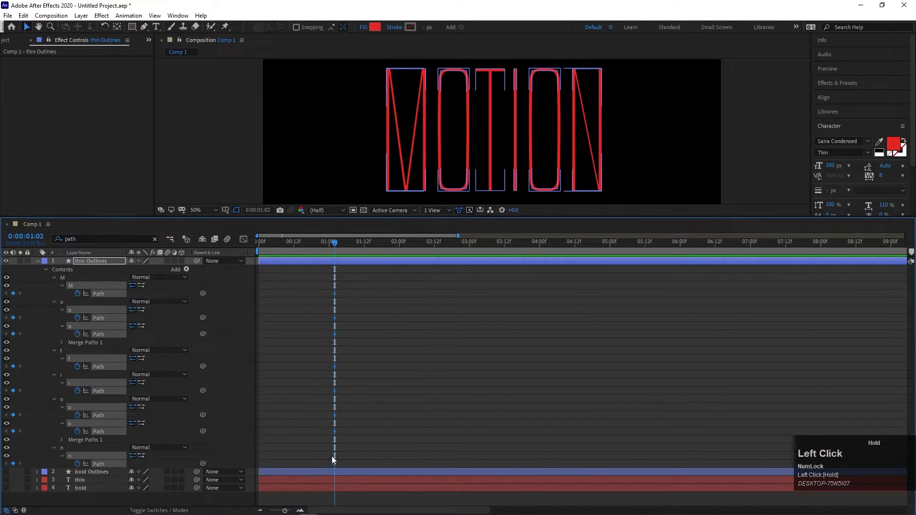
key(ctrl+c)
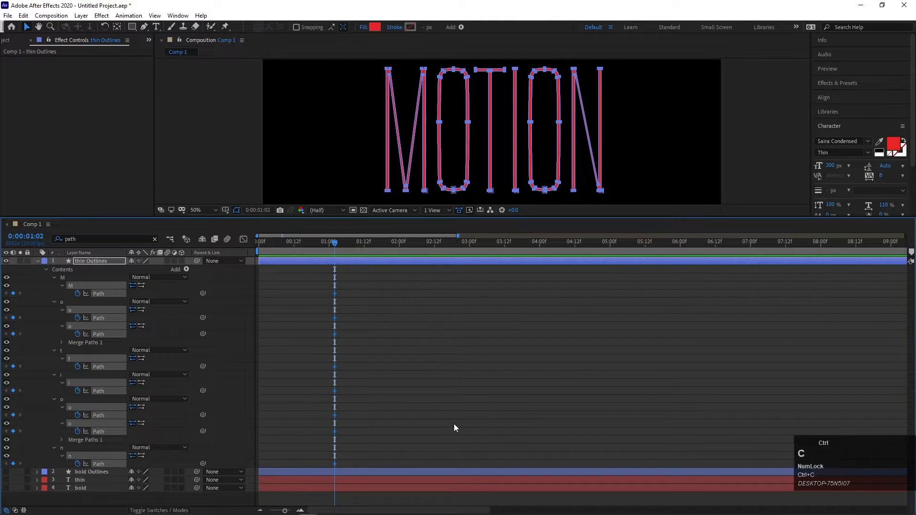
Collapse the thin Outlines layer and filter the bold Outlines layer's properties by "path"
click(37, 262)
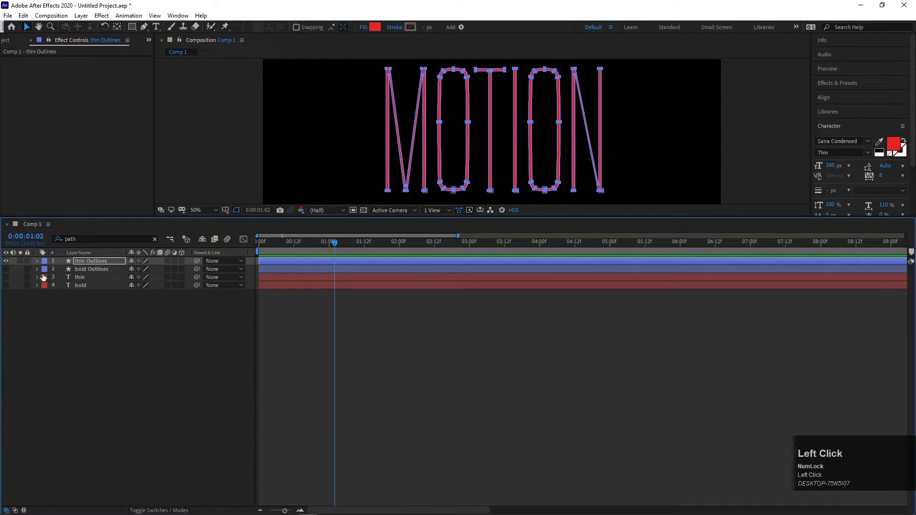
click(37, 270)
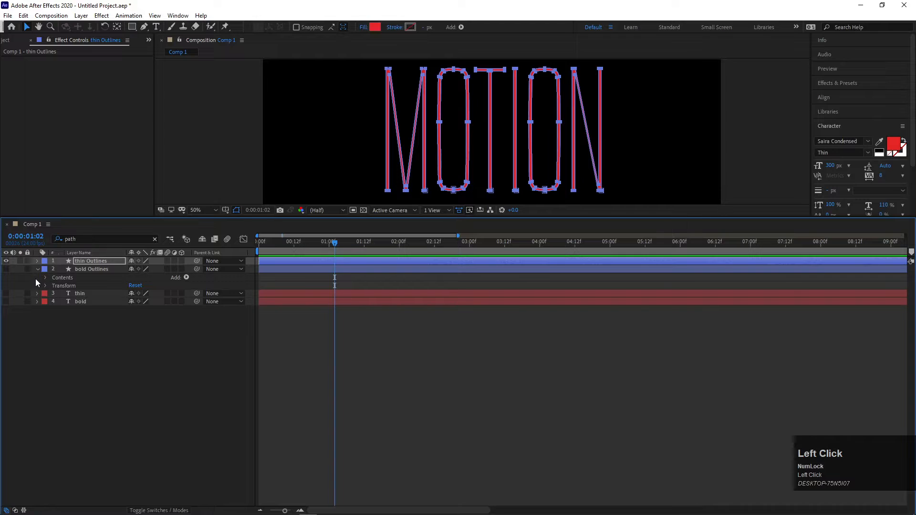
click(81, 269)
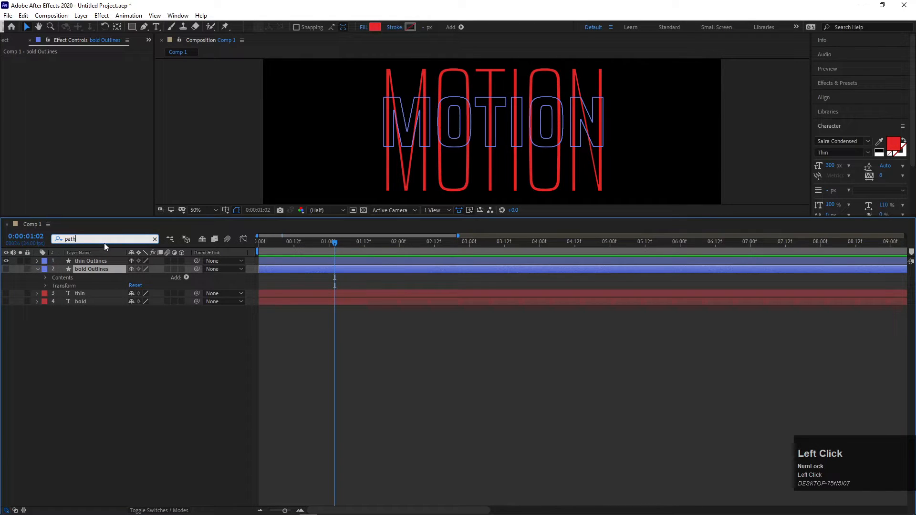
click(104, 241)
text(path)
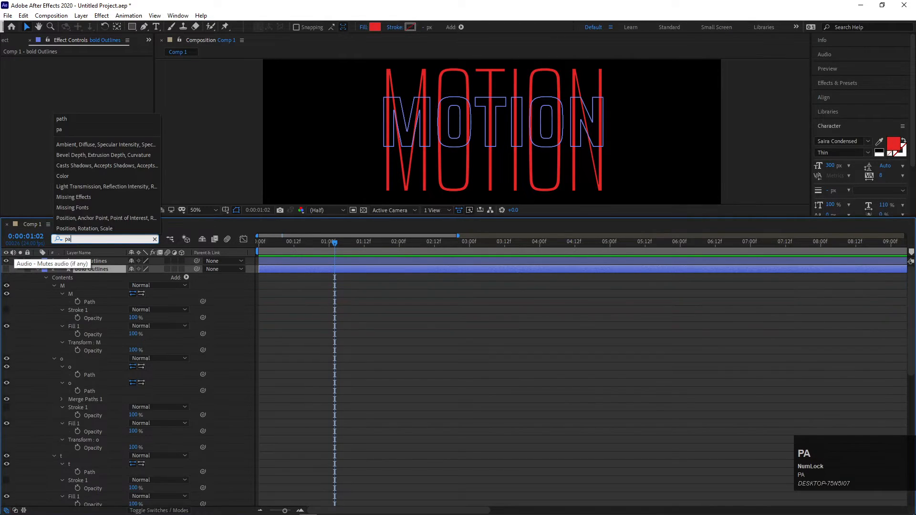
key(Return)
Set Path keyframes for all letters of the bold Outlines layer at 0:00:00:00
key(Home)
click(86, 302)
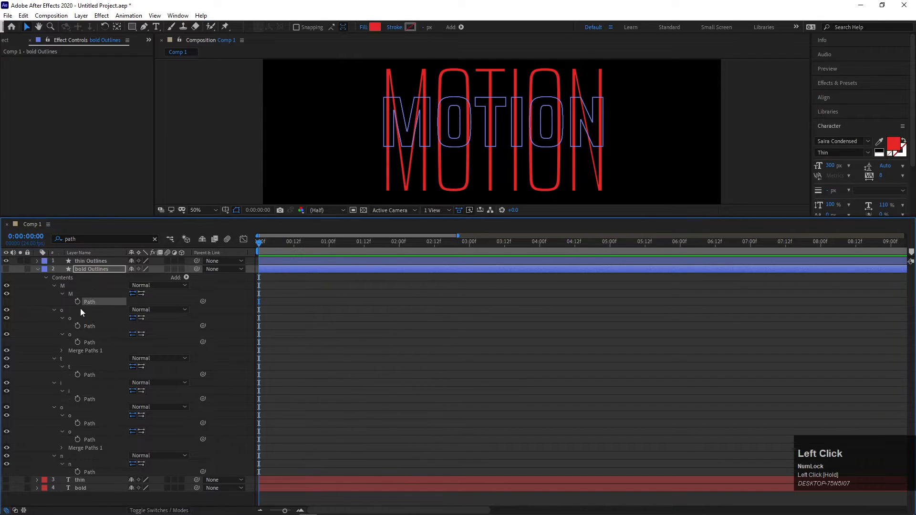
ctrl+click(98, 327)
ctrl+click(97, 343)
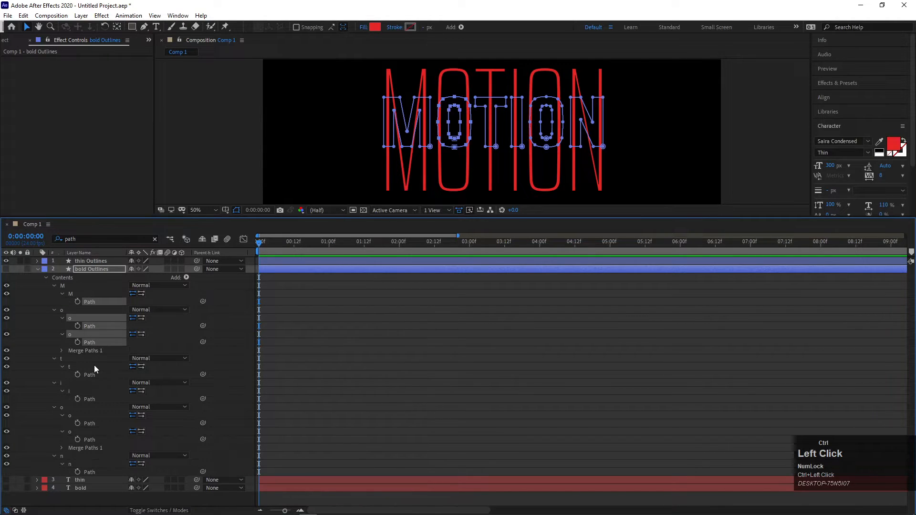
ctrl+click(95, 400)
ctrl+click(95, 424)
ctrl+click(93, 439)
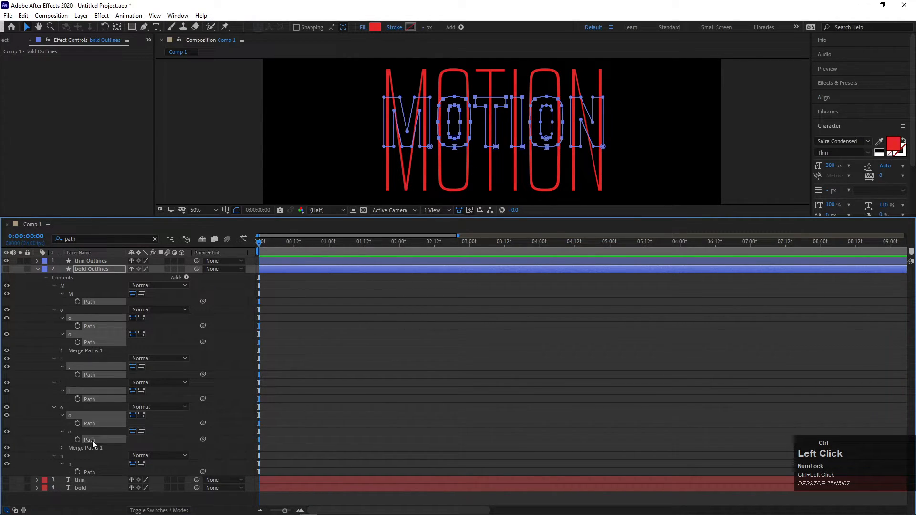
ctrl+click(89, 472)
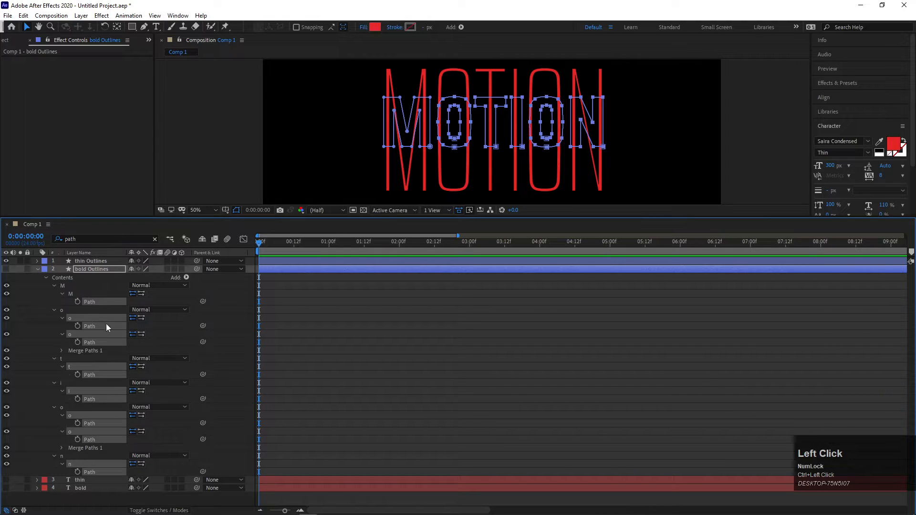
click(77, 302)
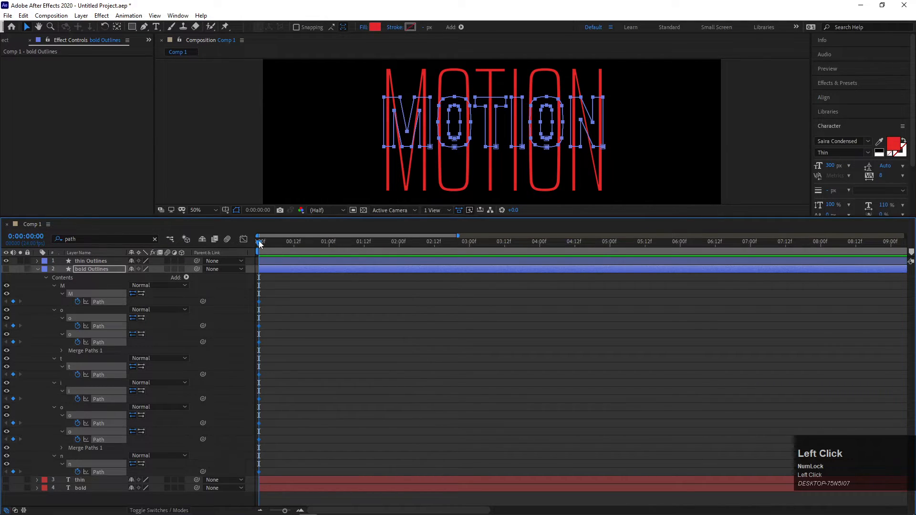
Paste the copied thin path keyframes into bold Outlines shortly after the start, then show bold Outlines and hide thin Outlines
drag(260, 243, 240, 248)
key(ctrl+v)
drag(266, 323, 271, 296)
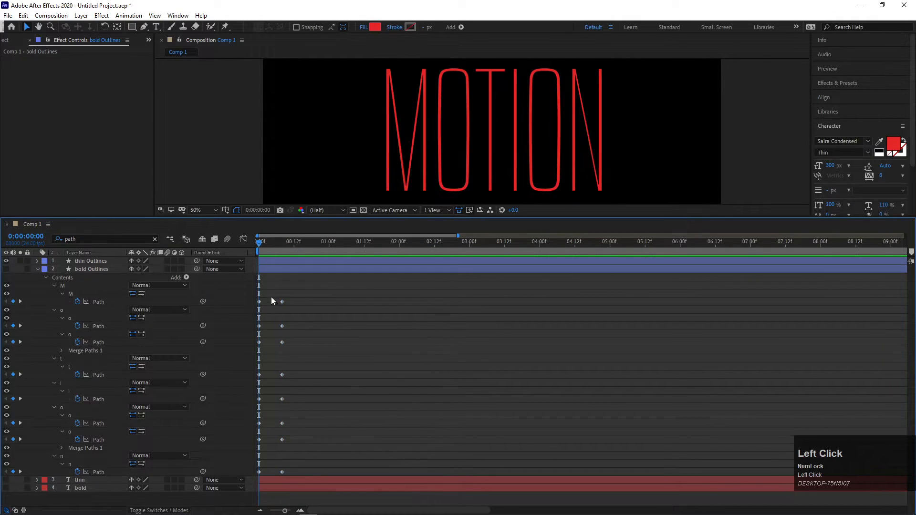
click(5, 270)
click(6, 261)
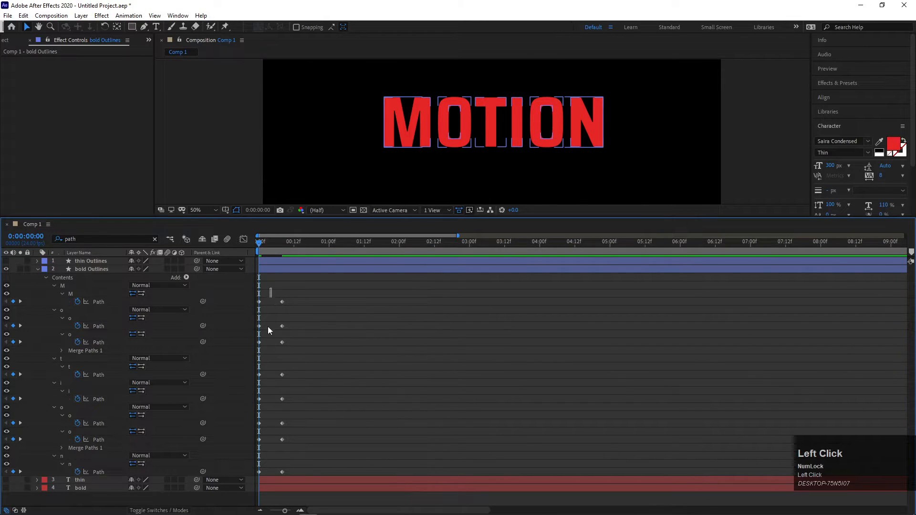
Copy the starting bold path keyframes of bold Outlines, paste them after the thin ones, and preview the morph back to bold
drag(268, 330, 251, 485)
key(ctrl+c)
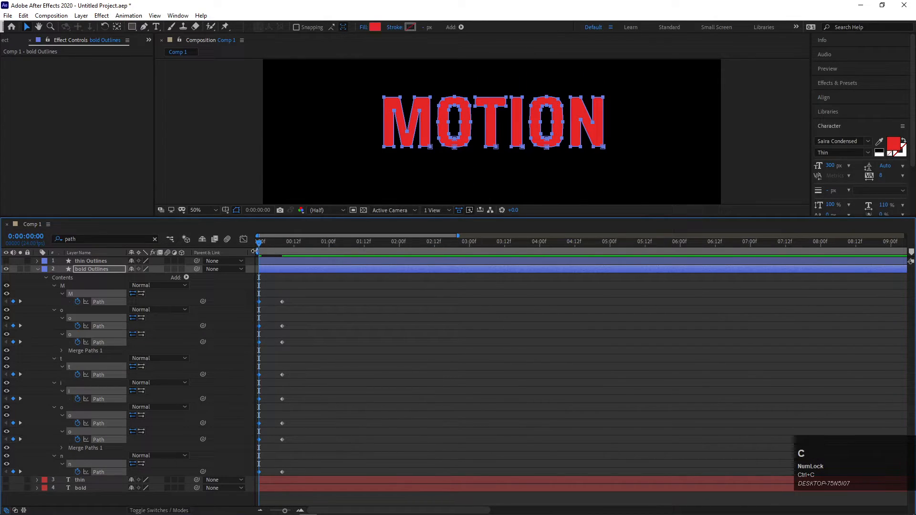
drag(256, 246, 224, 255)
key(ctrl+v)
key(space)
click(388, 354)
Spread out the bold Outlines path keyframes, moving the thin set to about 0:00:00:11 and the final set to about 0:00:00:22, and preview
drag(380, 278, 273, 474)
drag(282, 400, 290, 400)
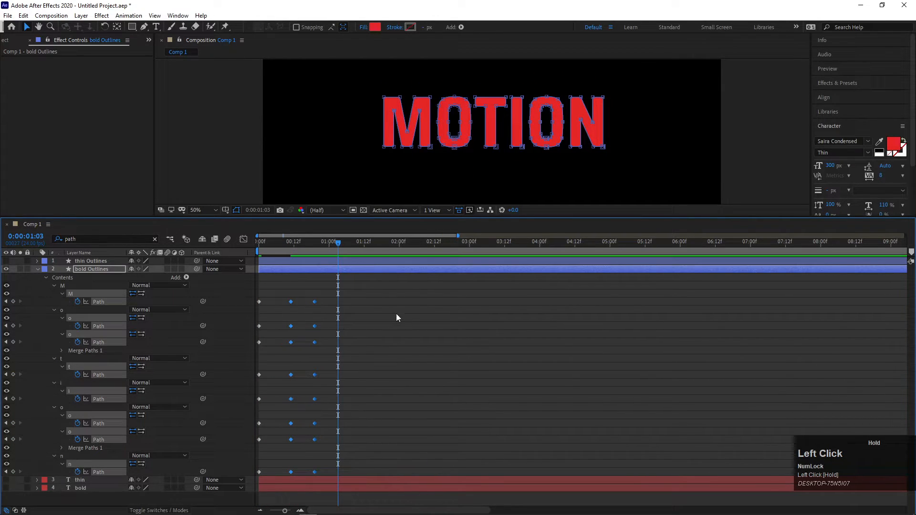
drag(368, 289, 304, 475)
drag(314, 400, 323, 400)
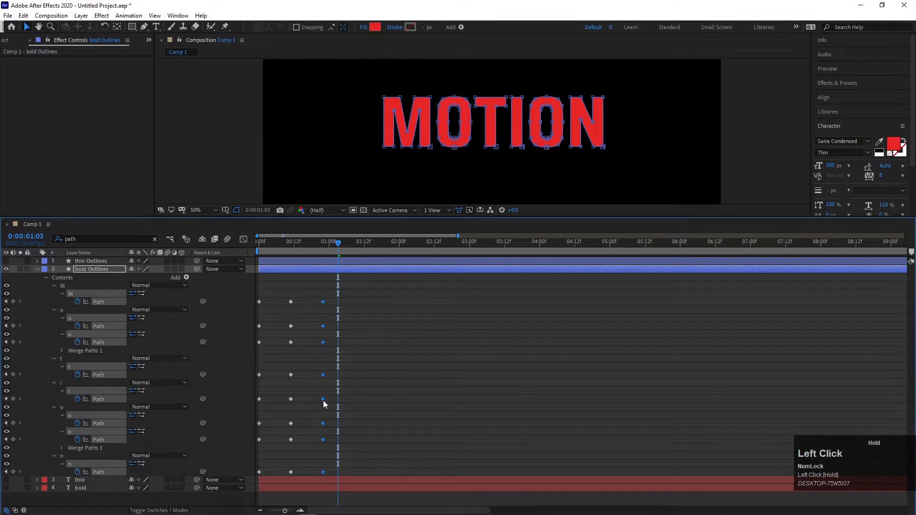
drag(339, 245, 190, 263)
key(space)
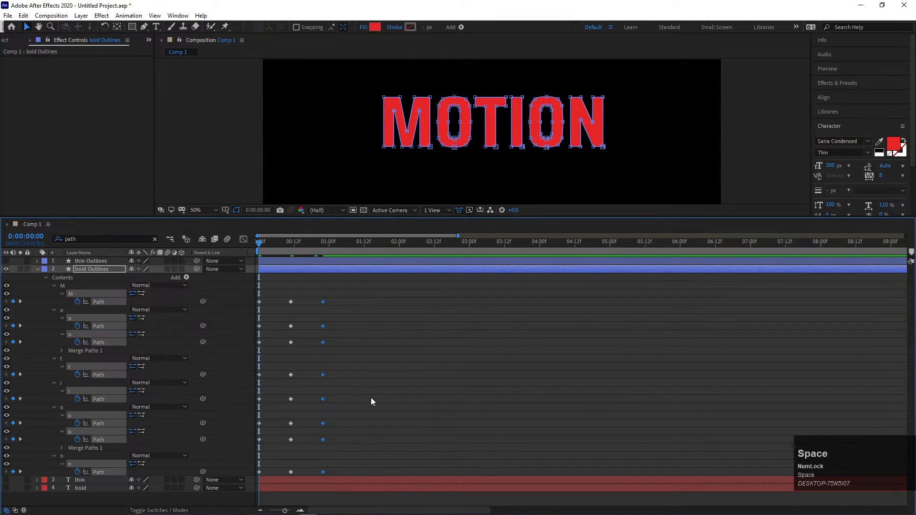
key(space)
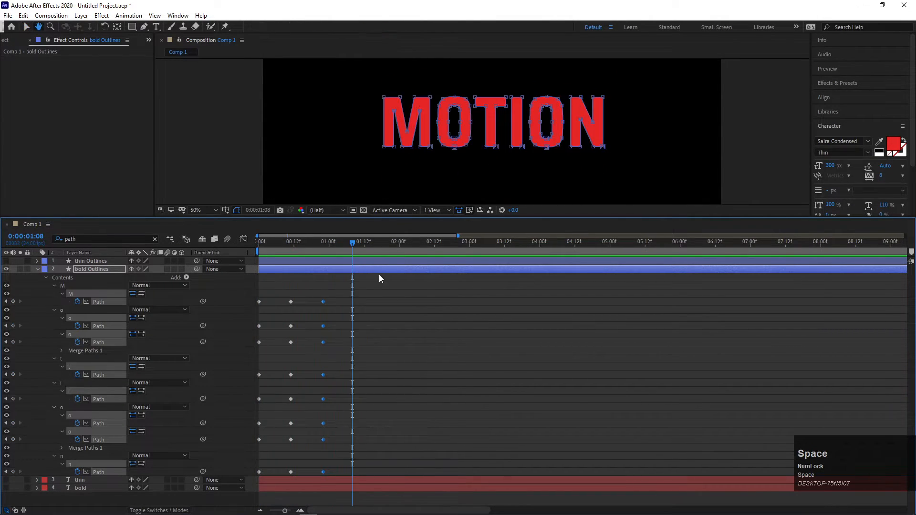
Apply Easy Ease to all bold Outlines path keyframes and reshape their speed curves into early, sharp peaks with long ease-outs
drag(339, 293, 253, 477)
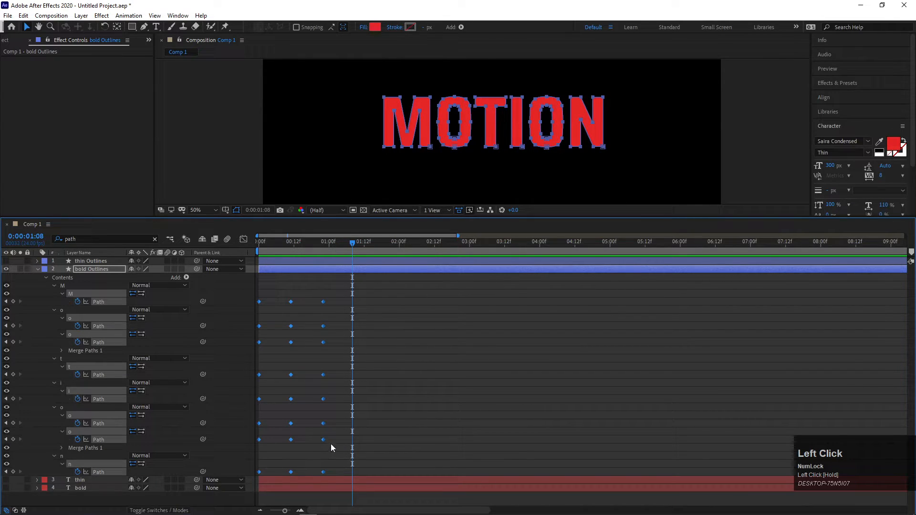
key(F9)
click(239, 244)
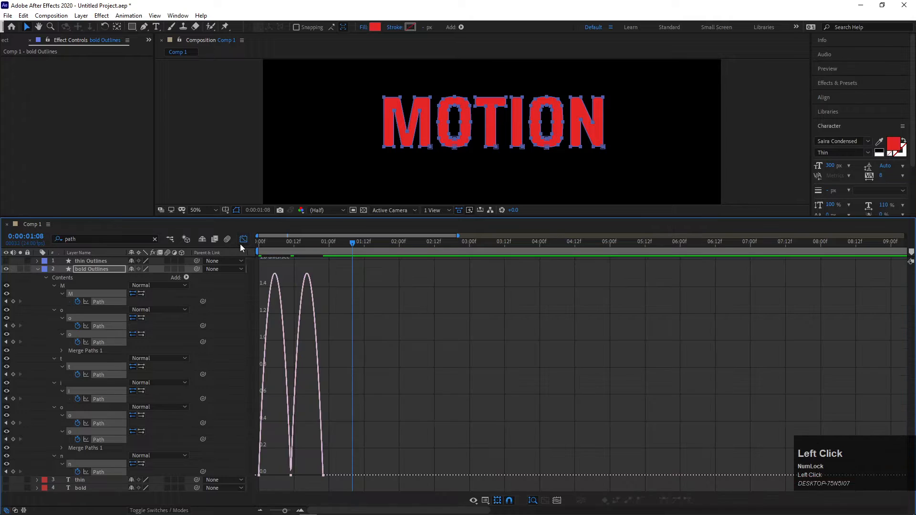
drag(352, 428, 257, 488)
drag(319, 473, 307, 476)
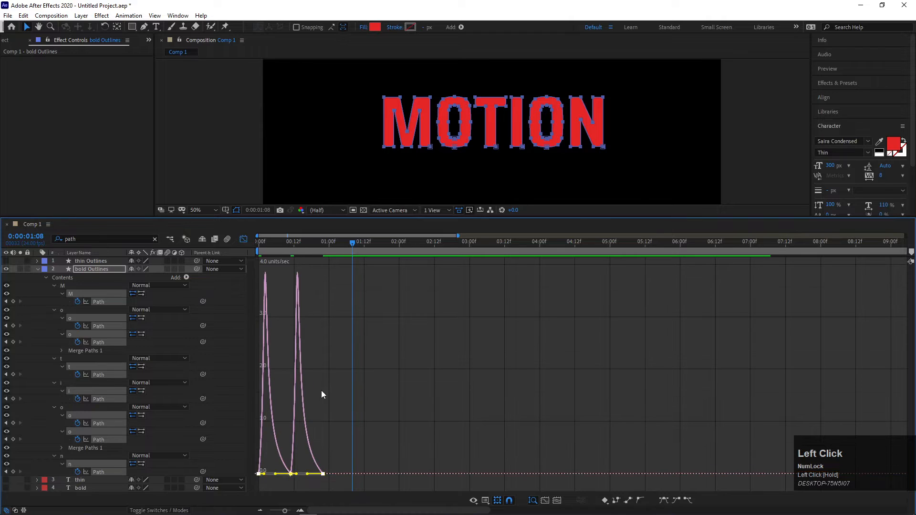
click(244, 239)
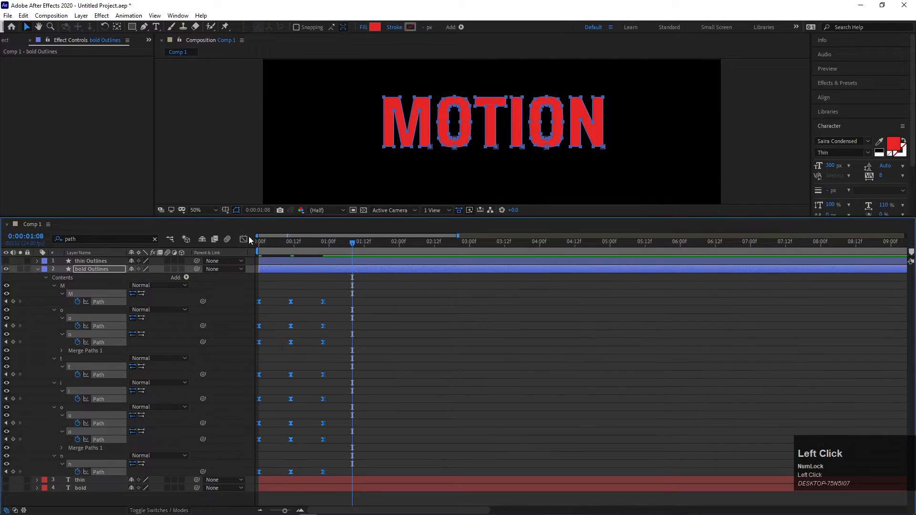
Play back the eased letter morph from the start of the composition
click(414, 343)
key(space)
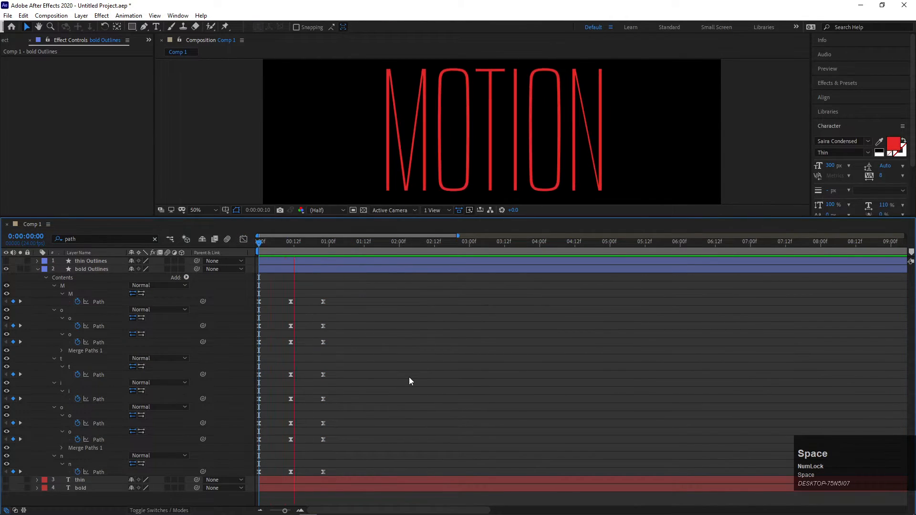
click(360, 242)
drag(360, 244, 140, 270)
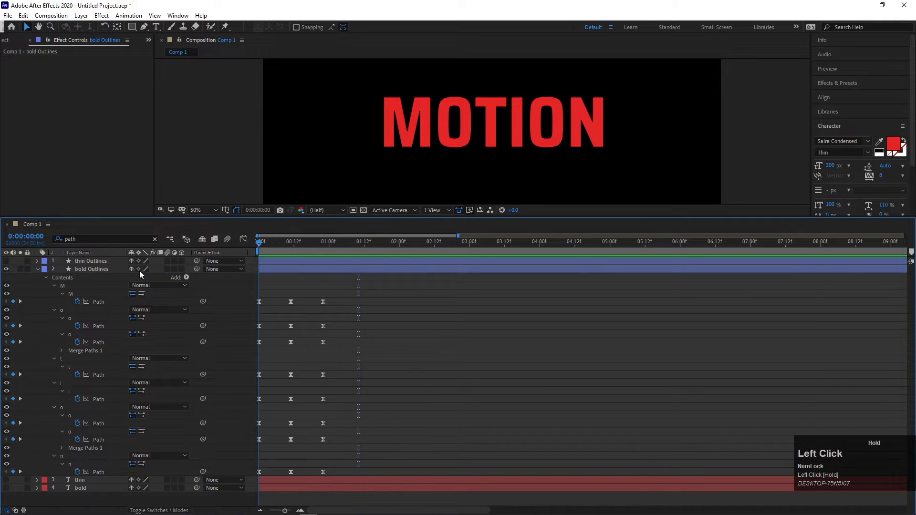
key(space)
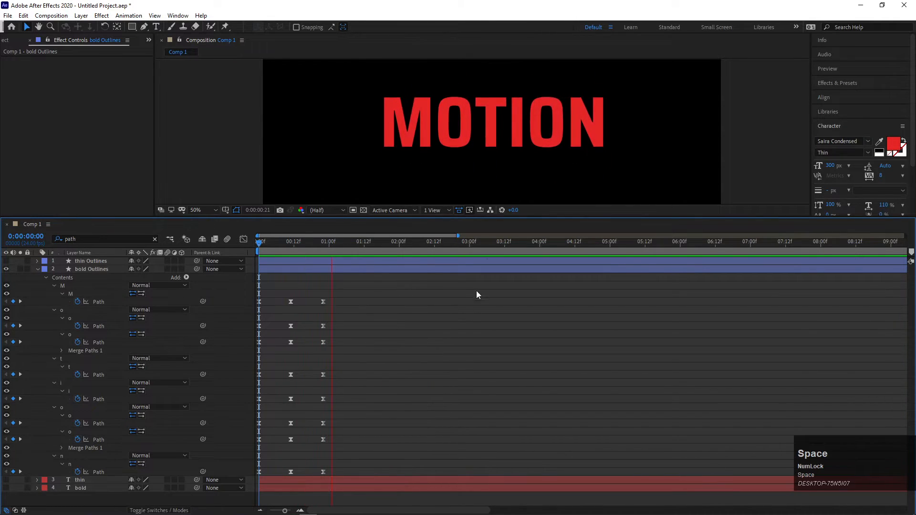
key(space)
Enlarge the composition view, reveal only the keyframed Path properties of bold Outlines, select their keyframes and preview
drag(499, 217, 496, 329)
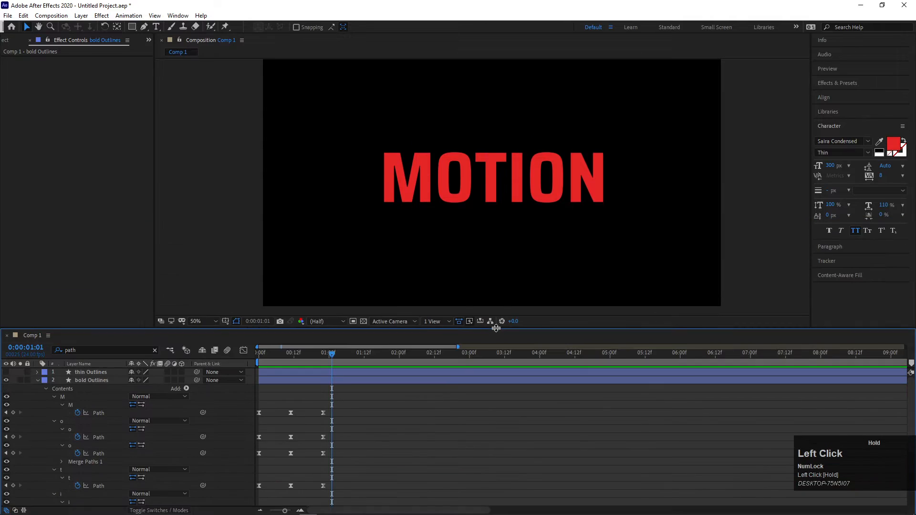
click(37, 381)
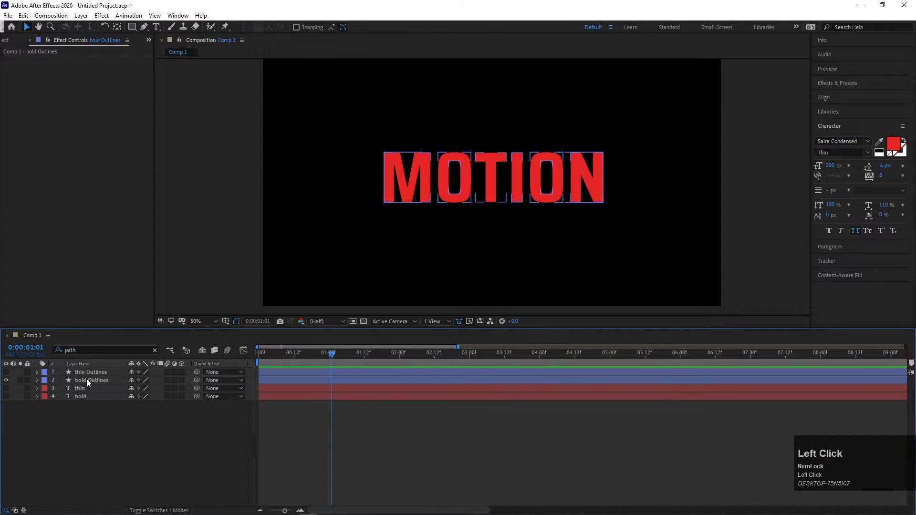
click(87, 379)
key(u)
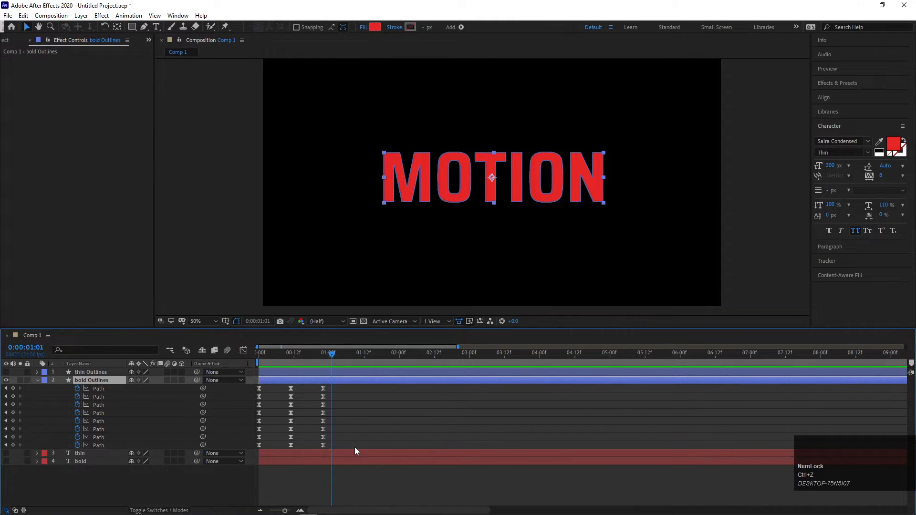
drag(354, 447, 252, 382)
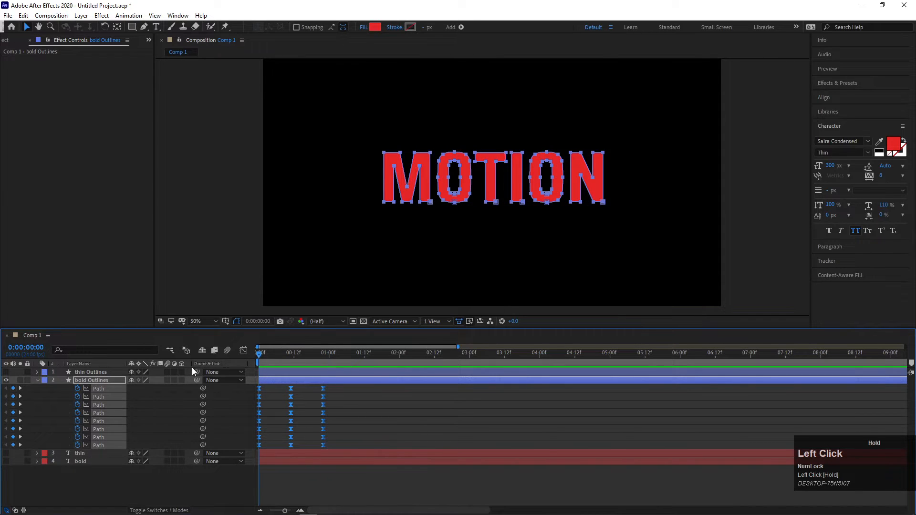
key(space)
key(space)
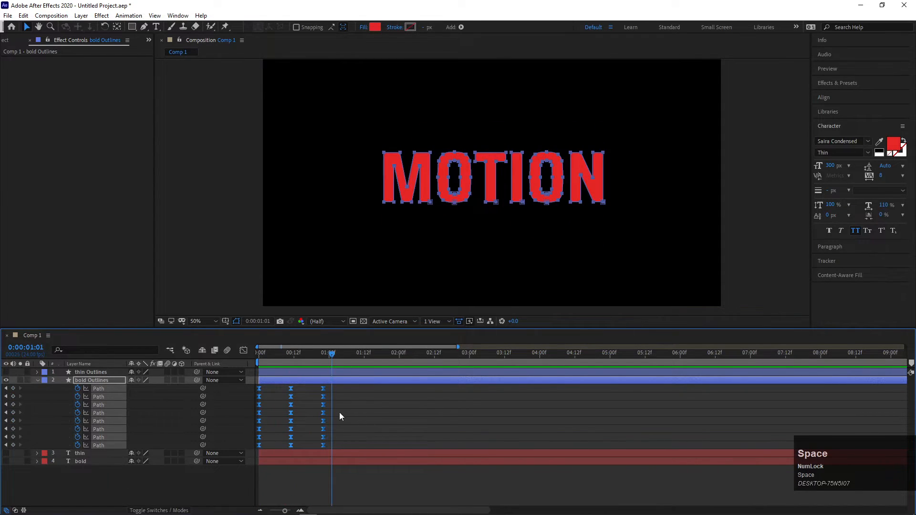
Find the Echo effect and apply it to the bold Outlines layer
click(846, 84)
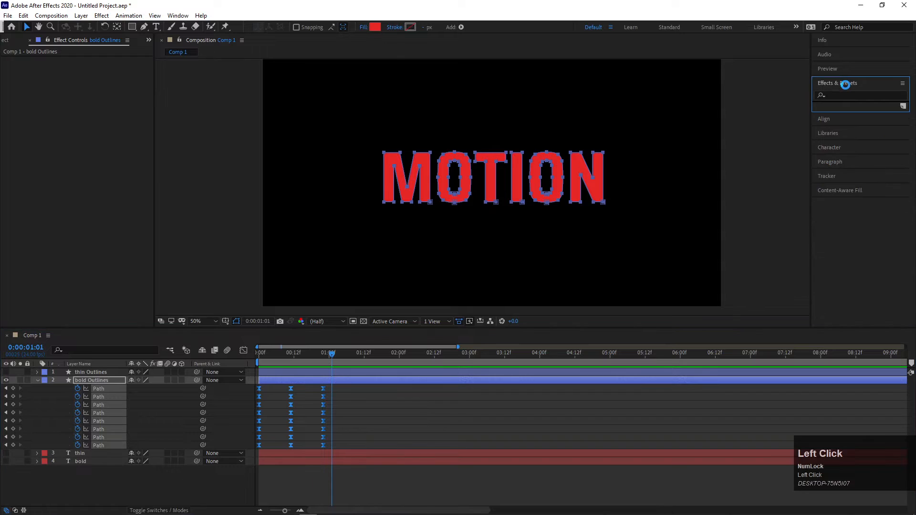
click(844, 94)
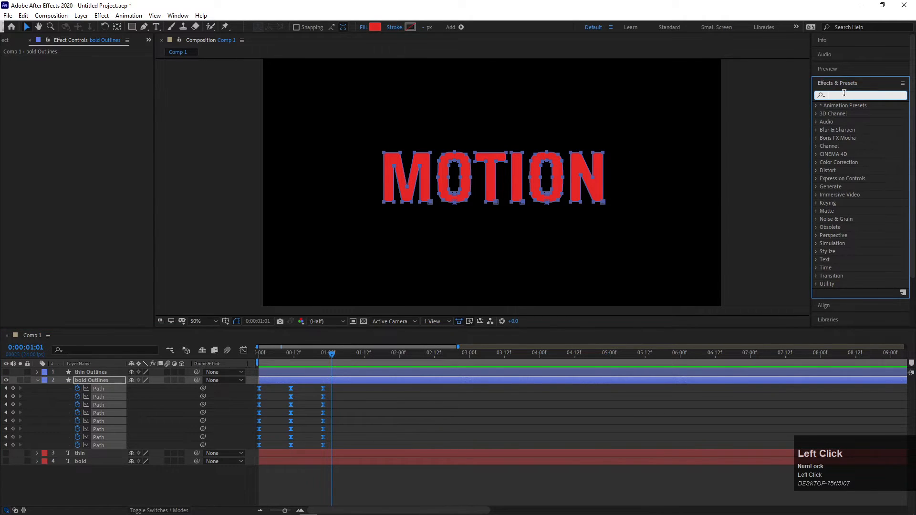
text(ec)
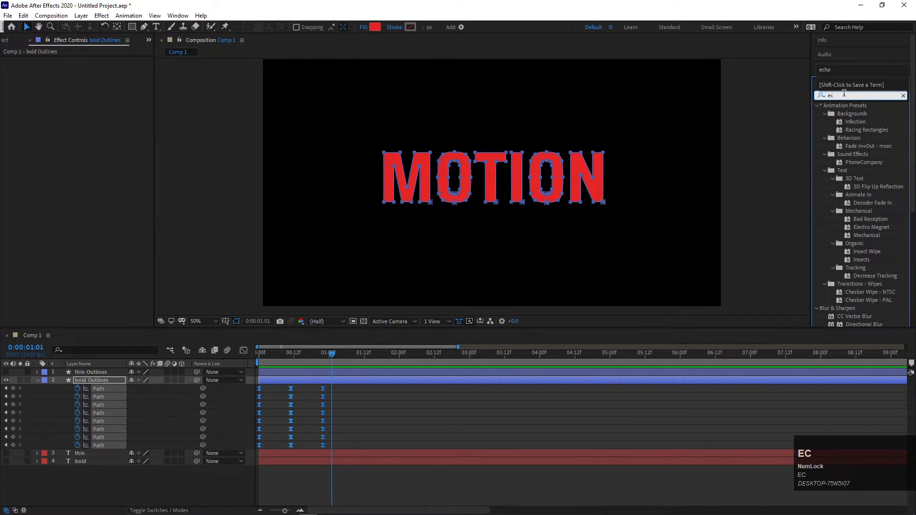
text(ho)
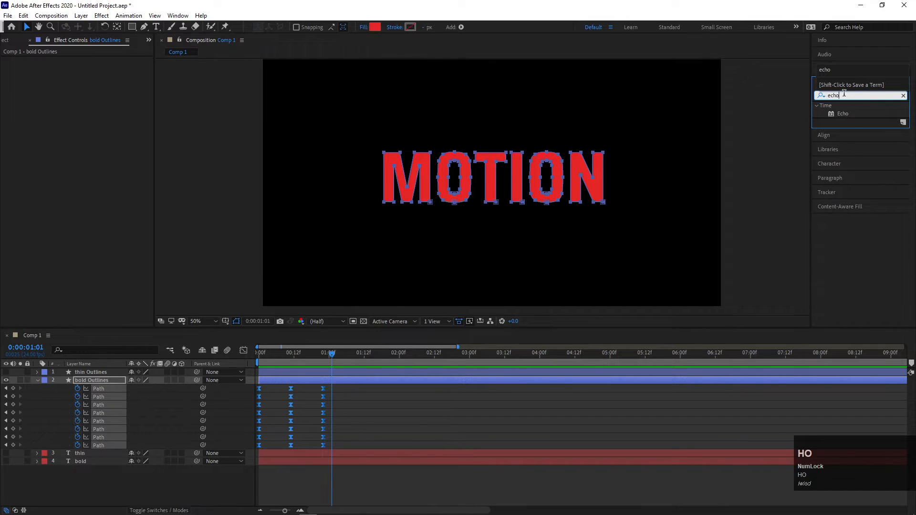
click(843, 113)
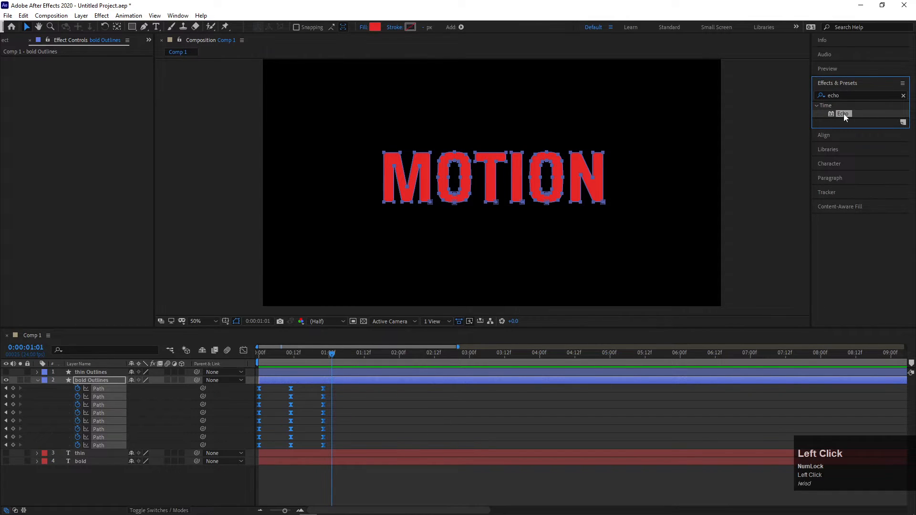
drag(843, 114, 105, 380)
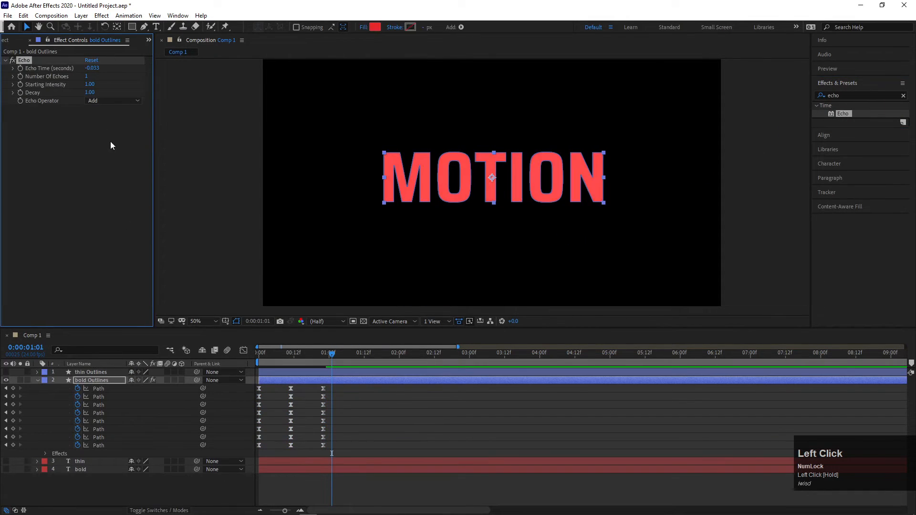
Play back the morph from the start to examine the Echo effect with its default settings
drag(333, 354, 236, 364)
key(space)
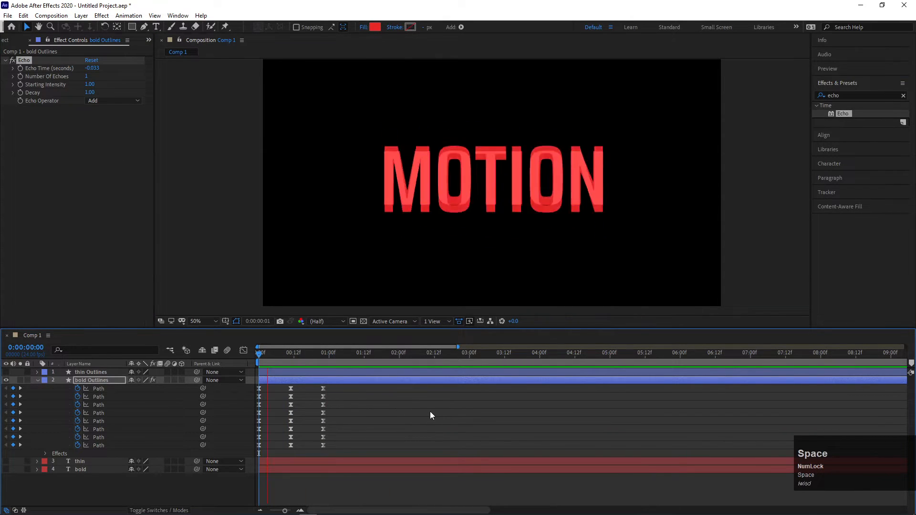
key(space)
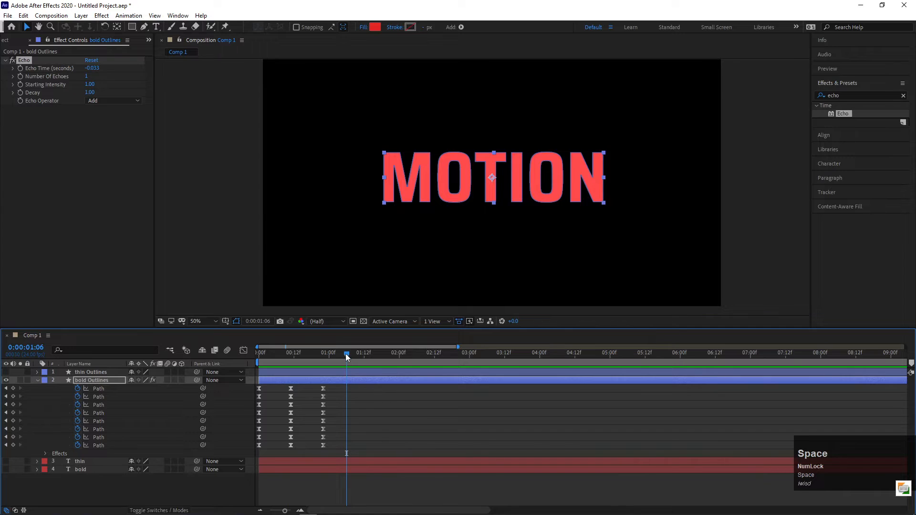
drag(345, 354, 259, 353)
key(space)
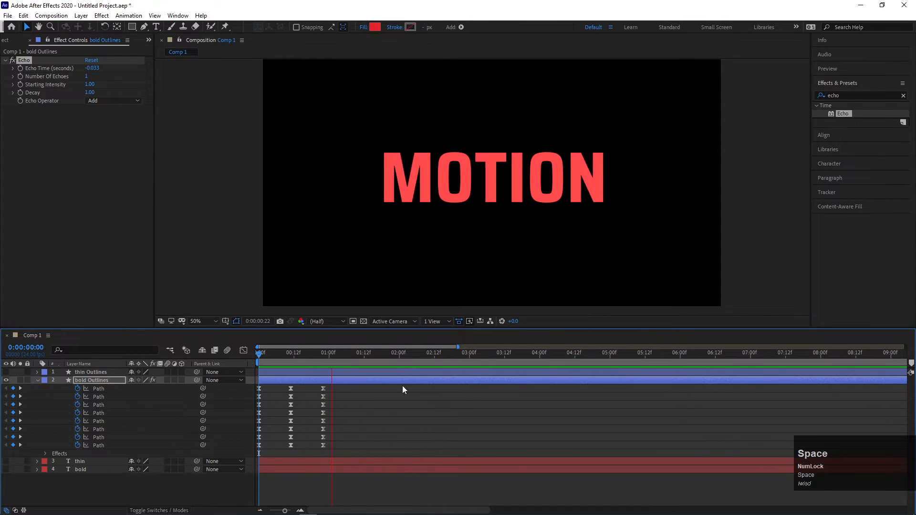
click(184, 372)
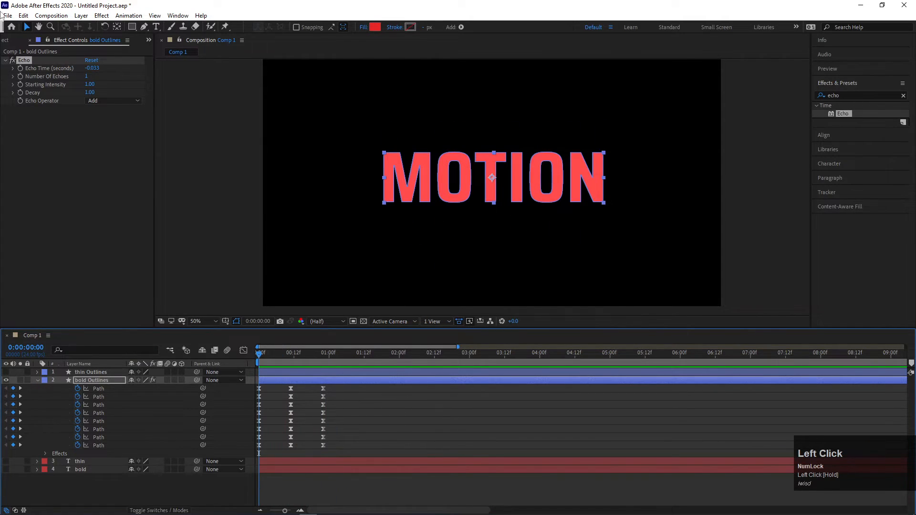
Set the Echo effect's Number Of Echoes to 5 and its Decay to 0.51
drag(86, 77, 89, 77)
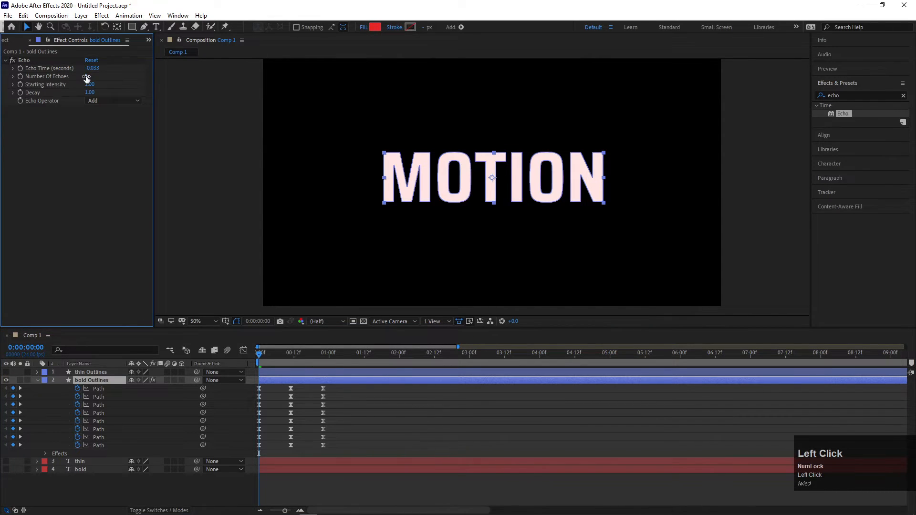
click(86, 78)
text(5)
key(Return)
click(13, 93)
drag(135, 106, 82, 106)
click(199, 219)
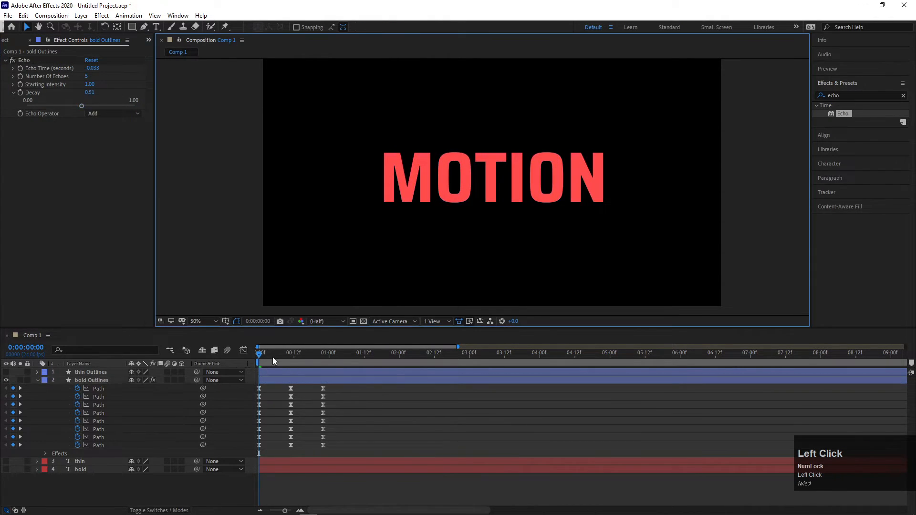
Preview the animation with the adjusted echo trails
key(space)
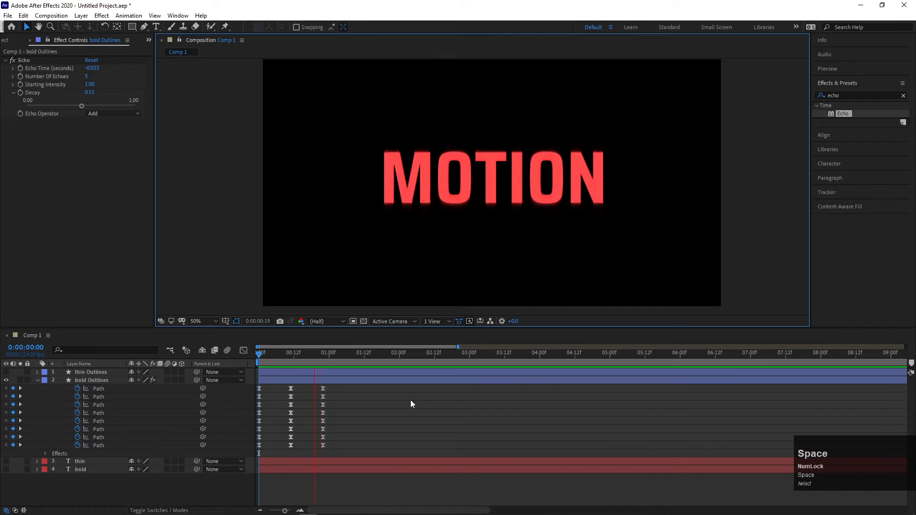
click(410, 400)
key(space)
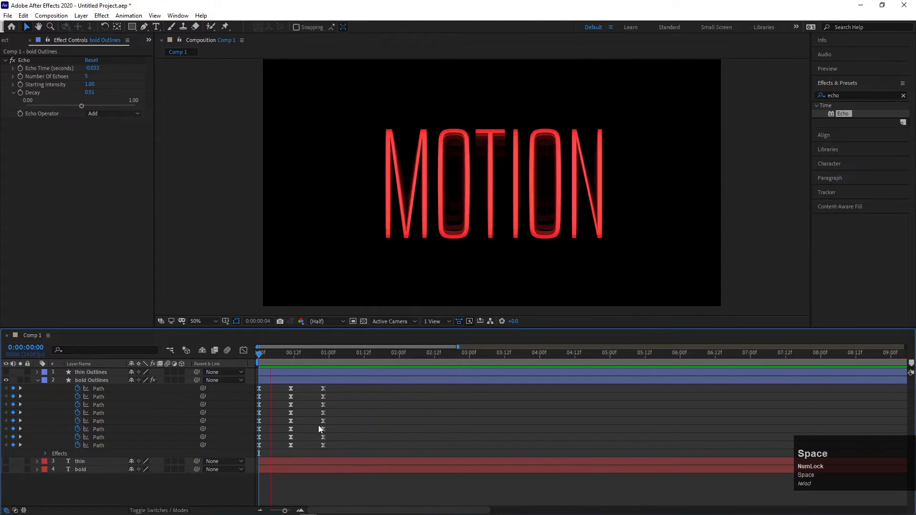
key(space)
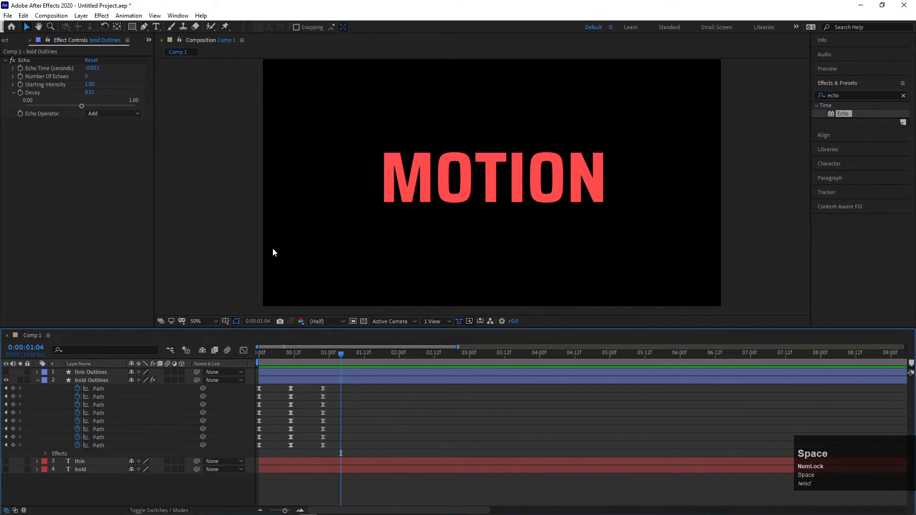
Find the Fill effect and apply it to the bold Outlines layer below Echo
click(854, 95)
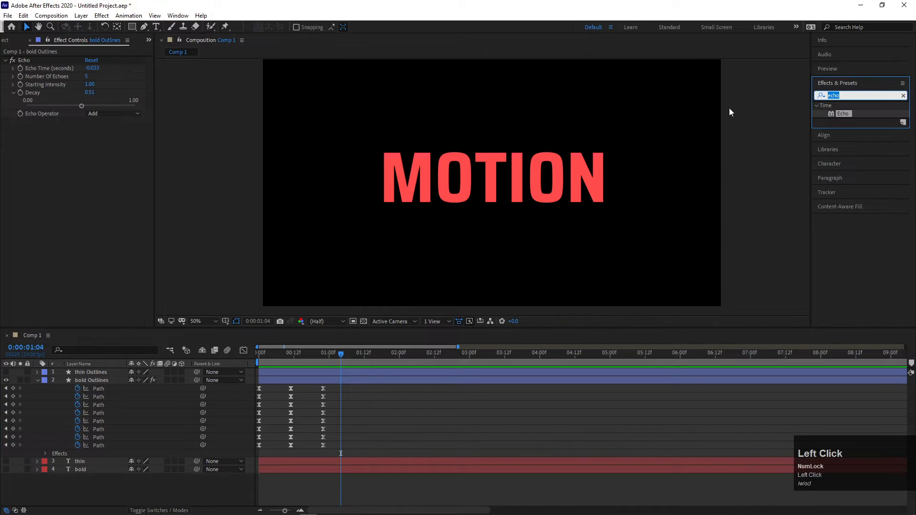
text(fill)
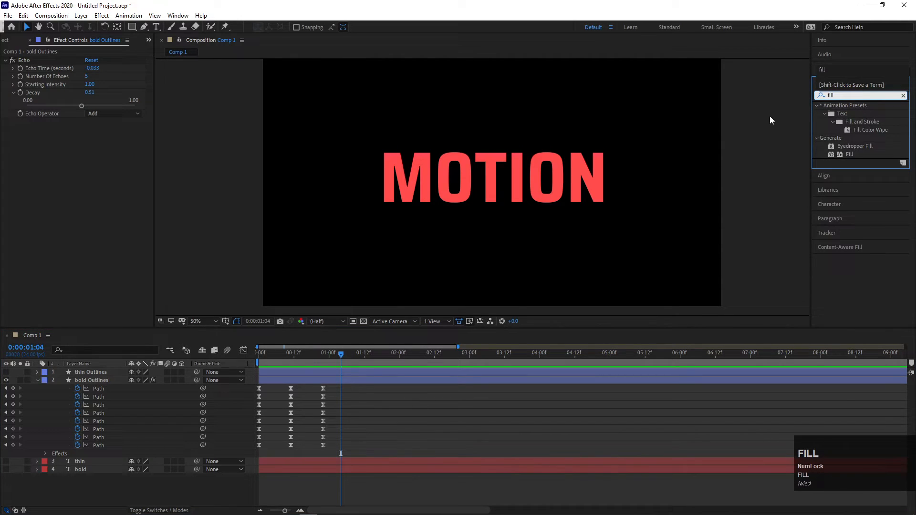
drag(848, 154, 81, 382)
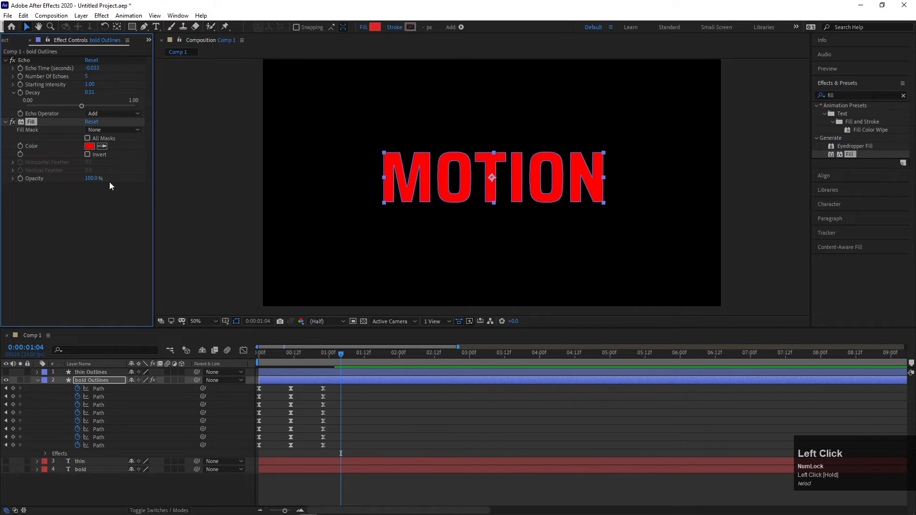
Move the Fill effect above Echo on the bold Outlines layer and set its colour to EAF205
drag(35, 125, 31, 56)
click(90, 85)
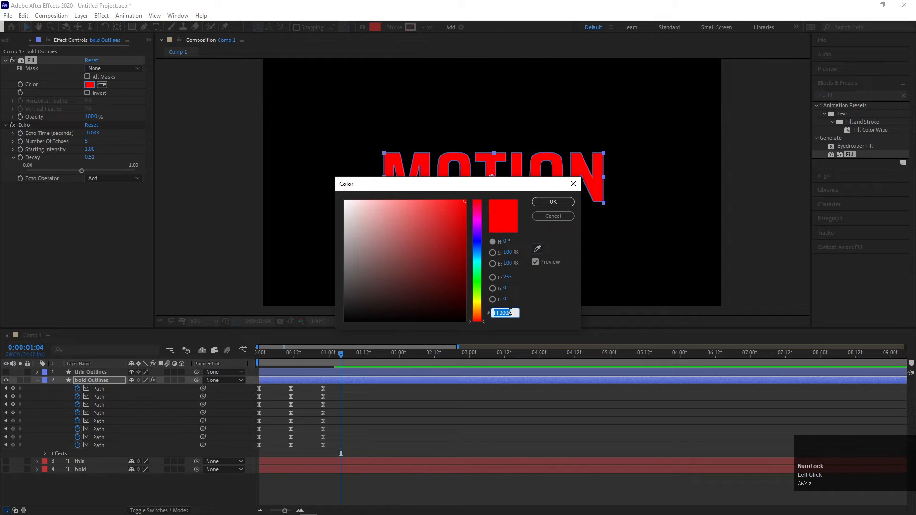
text(EA)
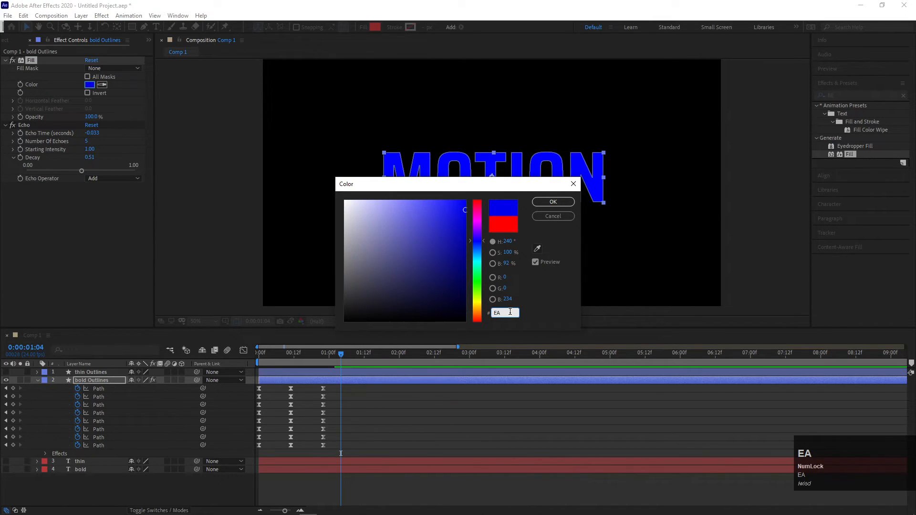
text(F205)
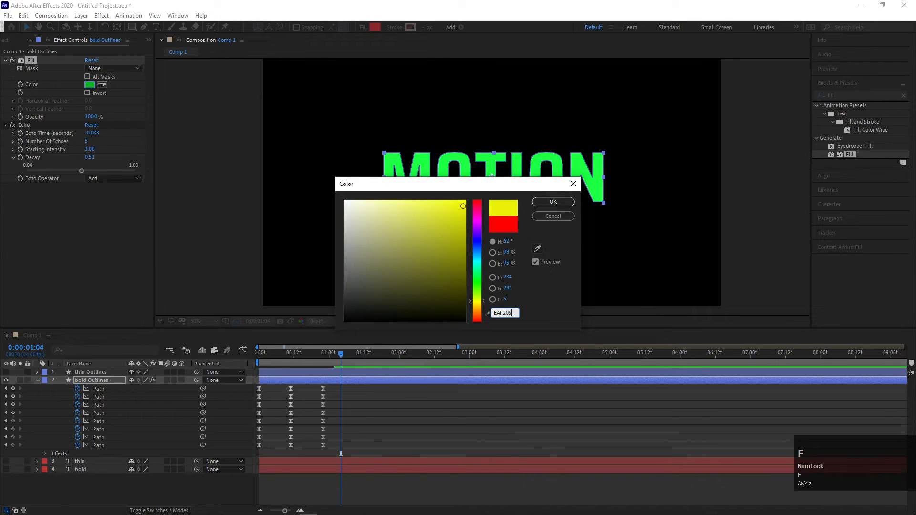
click(556, 202)
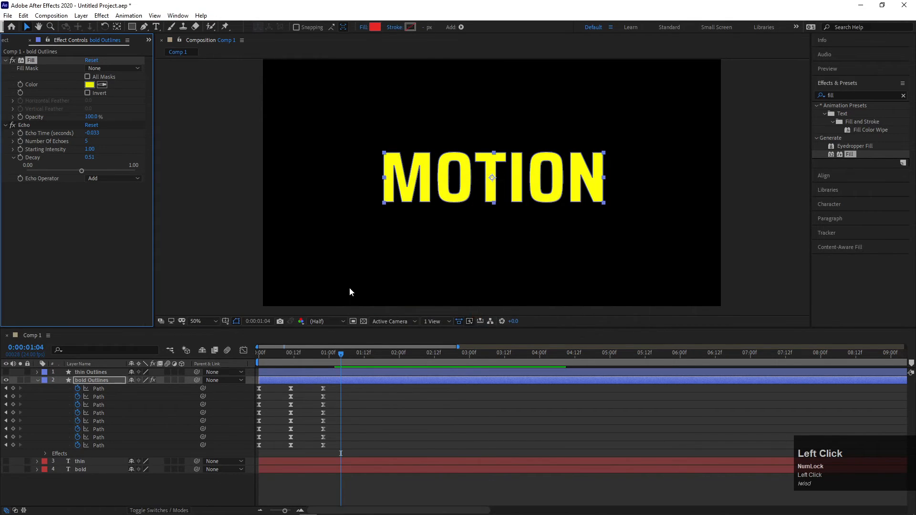
Create a full-composition solid background in colour 072440 and place it beneath all the other layers
click(37, 381)
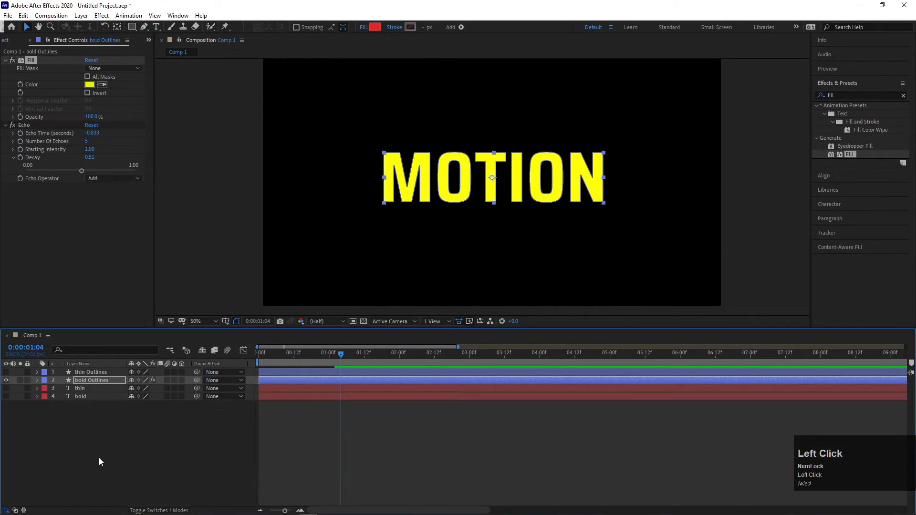
right_click(166, 442)
mouse_move(242, 342)
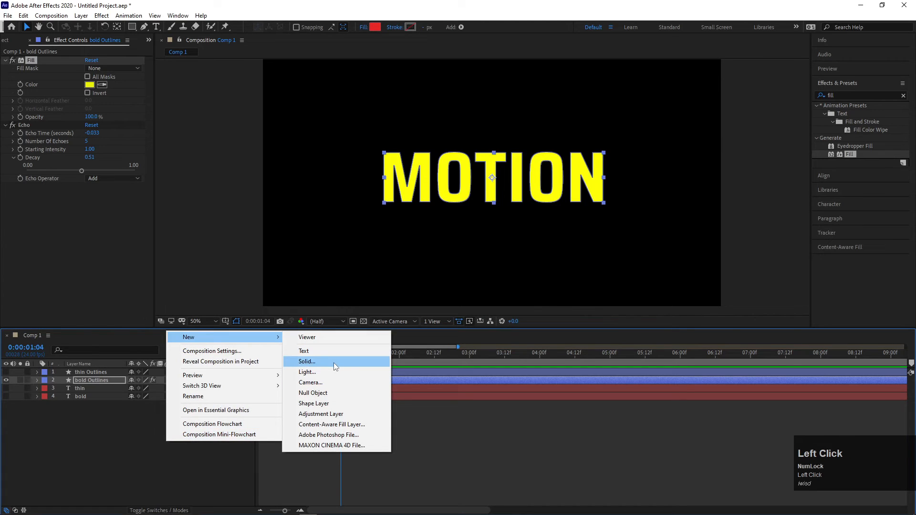
click(333, 362)
click(458, 319)
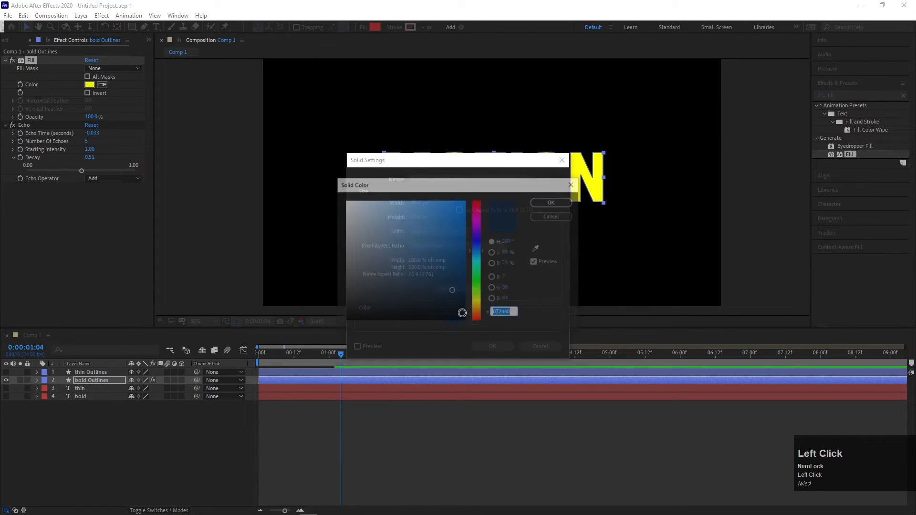
drag(513, 313, 486, 314)
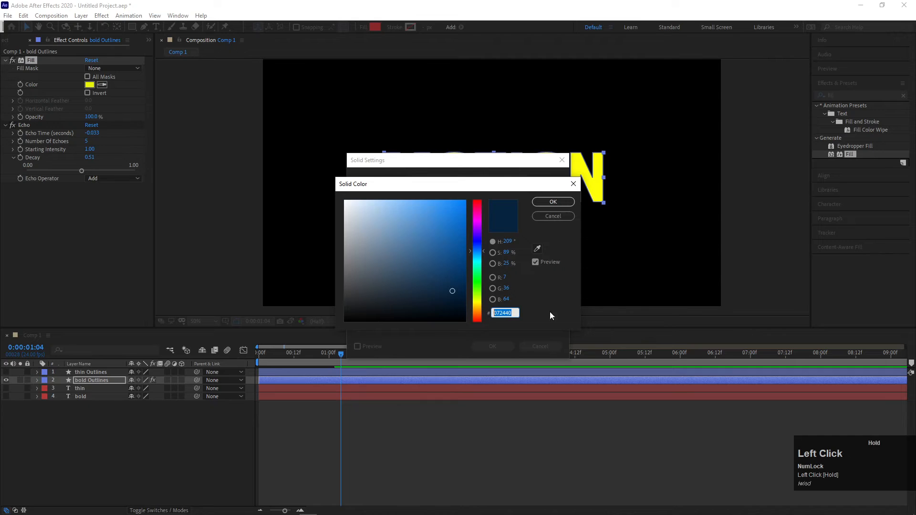
text(07)
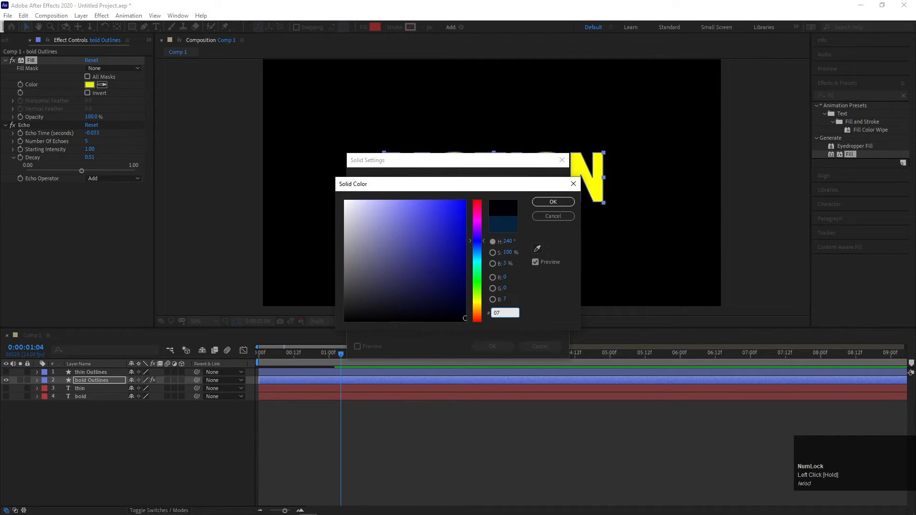
text(2440)
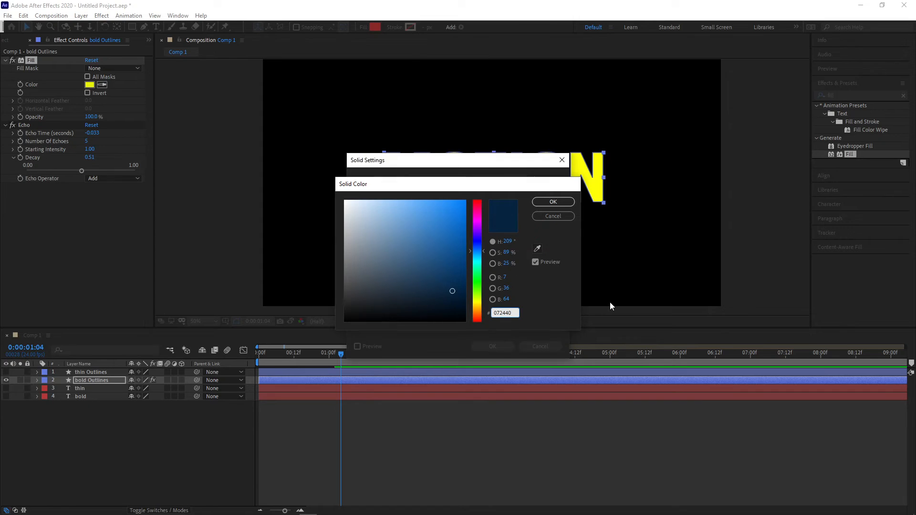
key(Return)
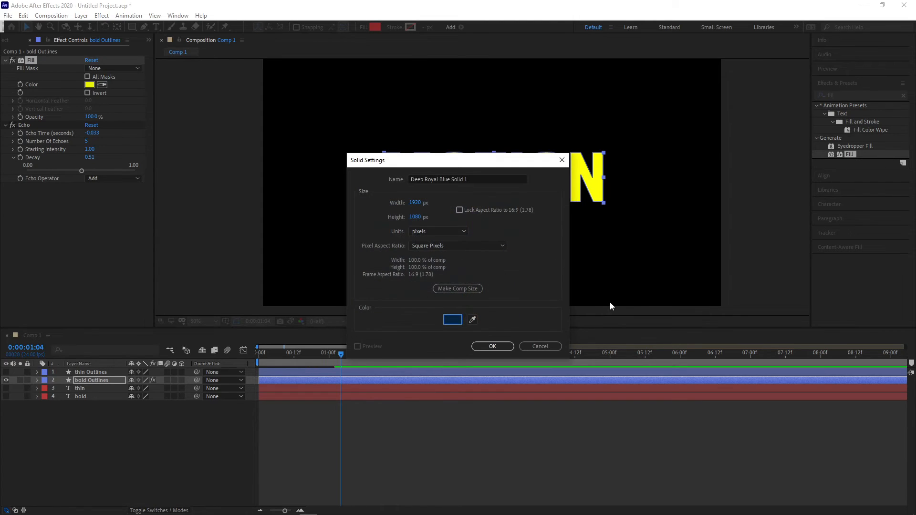
click(493, 345)
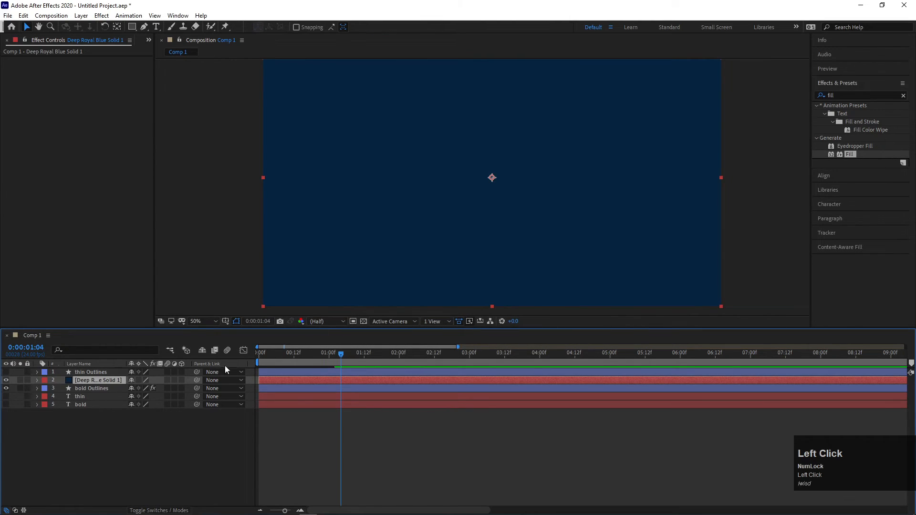
drag(96, 380, 96, 417)
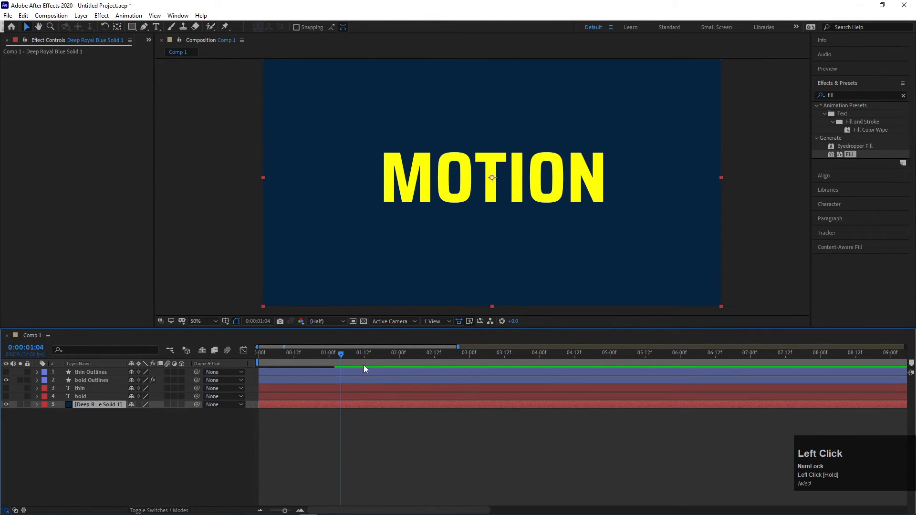
Preview the yellow morphing text with its echo trails against the dark blue background
key(space)
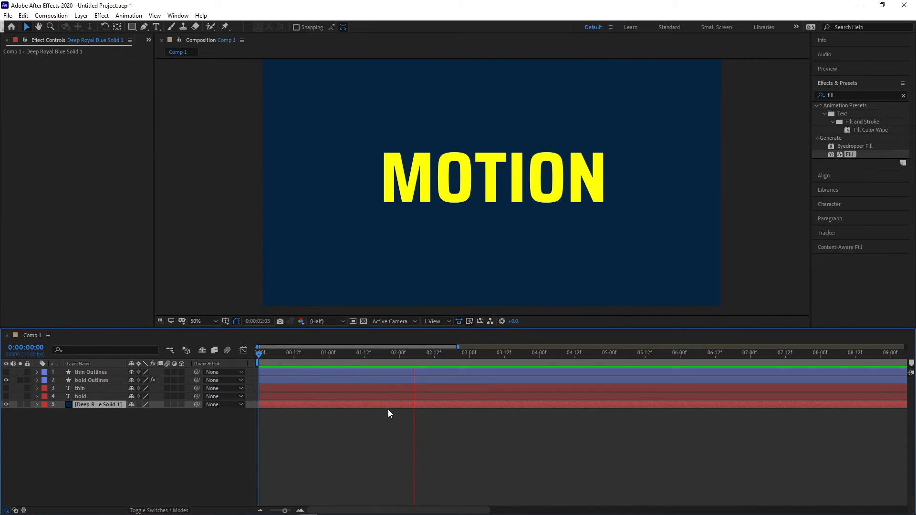
key(space)
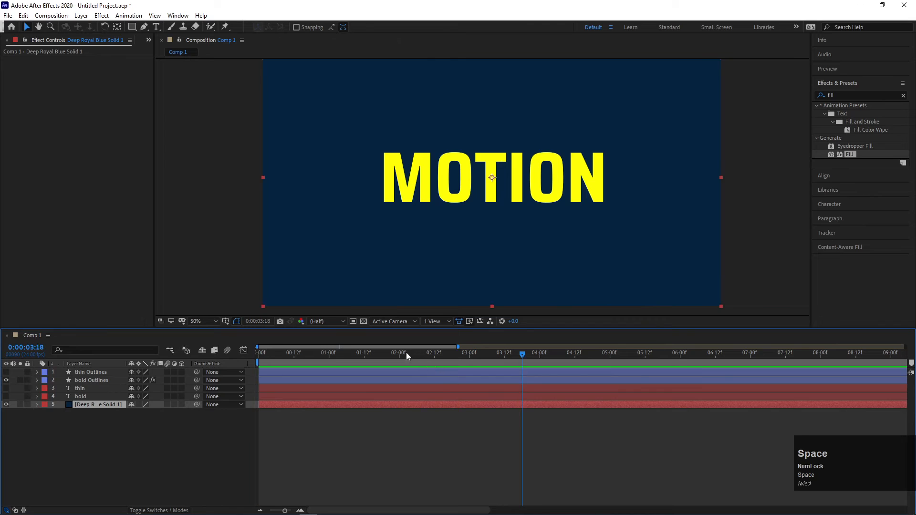
click(159, 387)
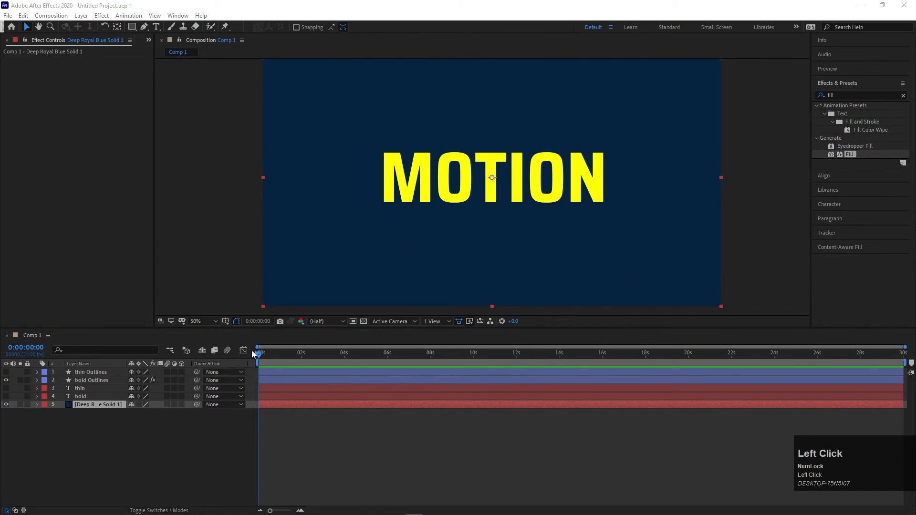
End the work area at 0:00:01:23 and trim the composition to the work area
drag(261, 356, 302, 354)
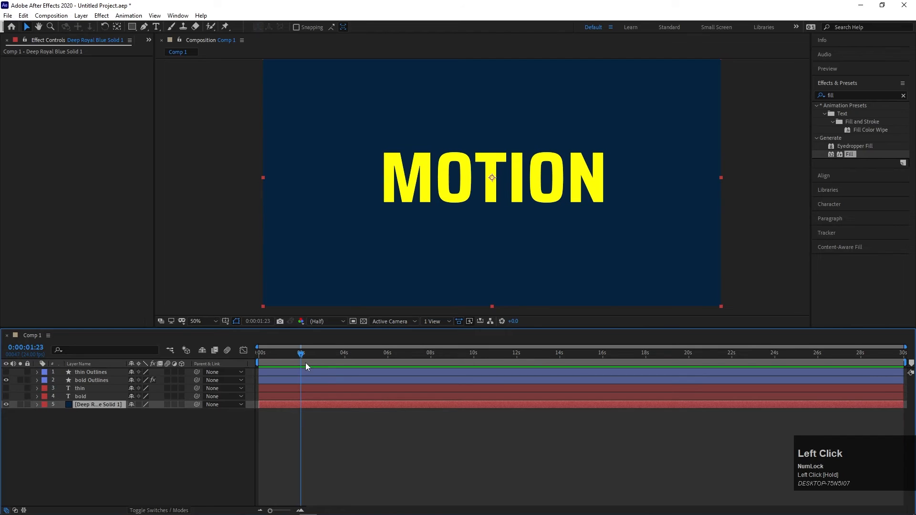
key(n)
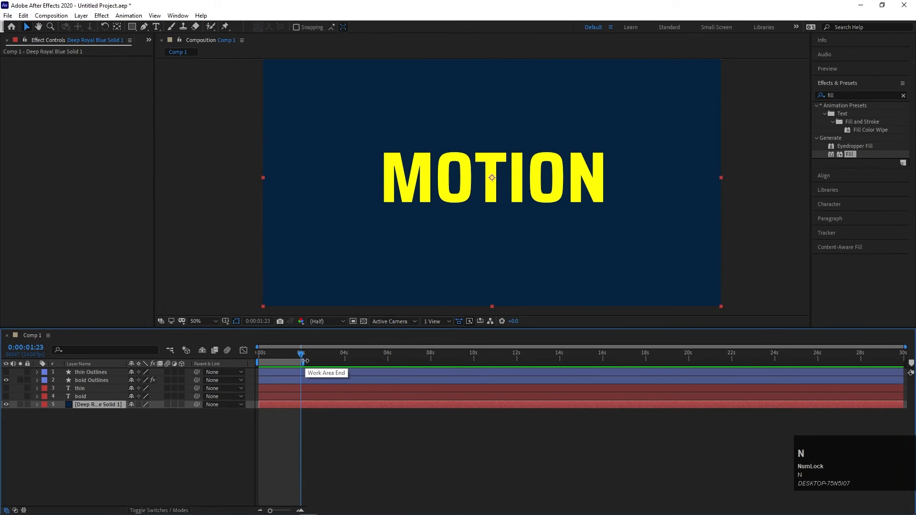
right_click(288, 363)
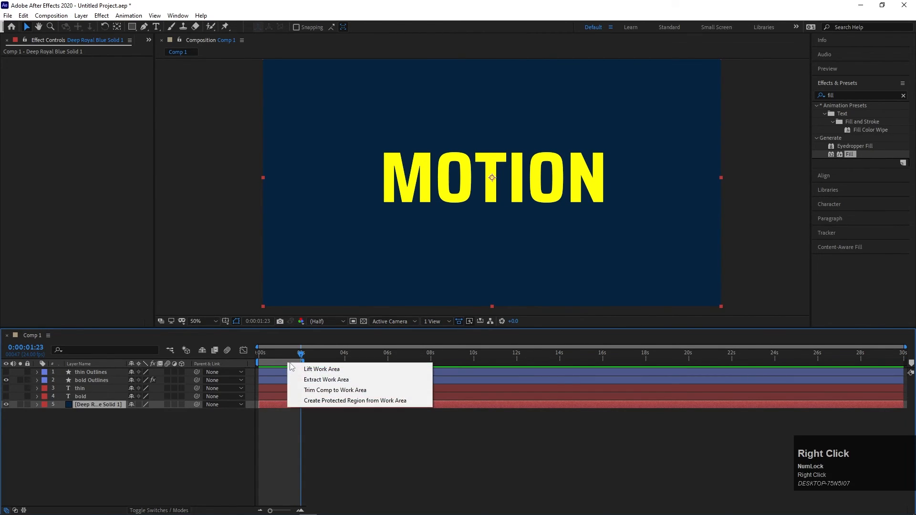
click(331, 390)
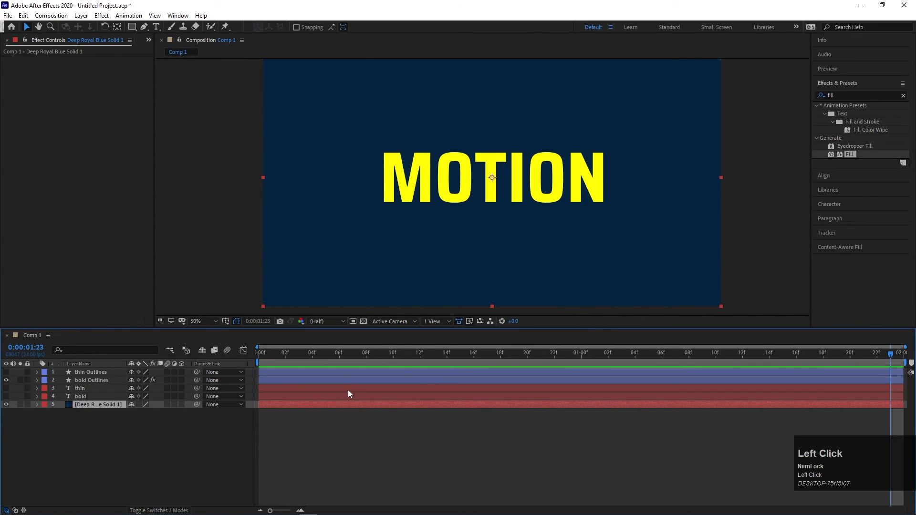
Play the trimmed composition from its start to check the morph animation
drag(803, 354, 79, 367)
key(space)
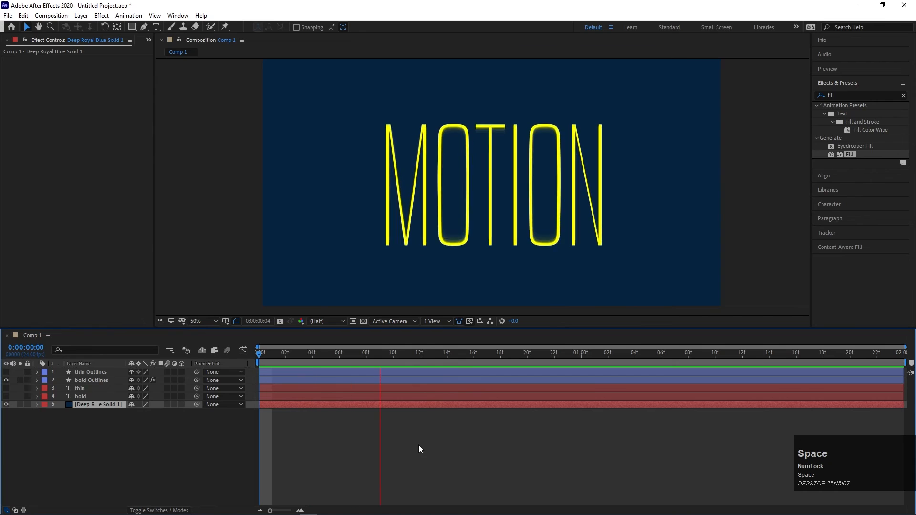